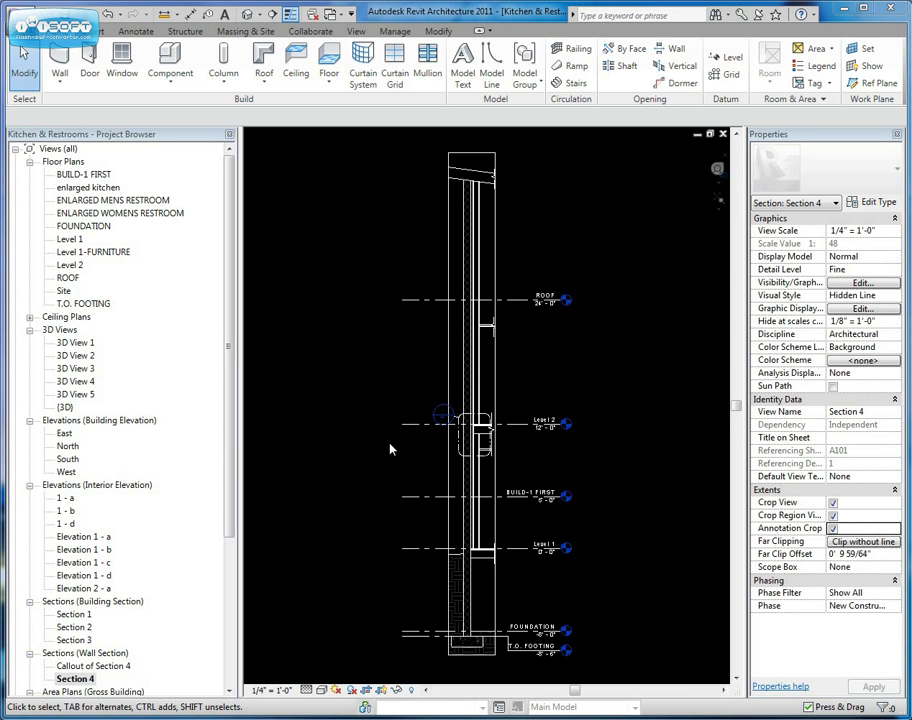
Split the Section 4 crop region with a horizontal view break spanning from above the ROOF level to just above Level 1.
{"action": "scroll", "coordinate": [400, 445], "scroll_direction": "up", "scroll_amount": 5}
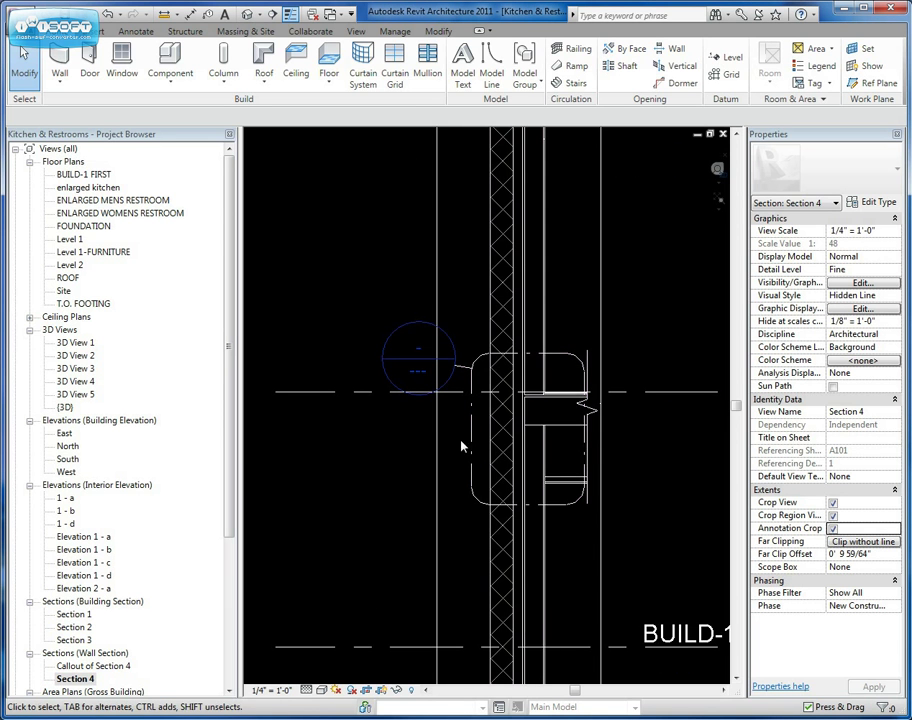
{"action": "scroll", "coordinate": [462, 446], "scroll_direction": "down", "scroll_amount": 5}
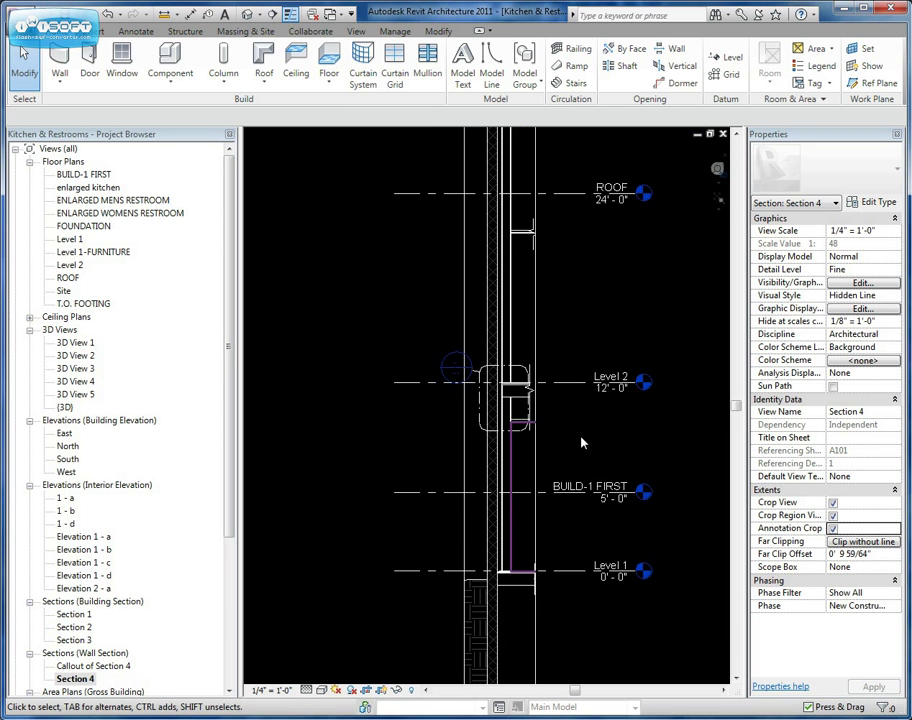
{"action": "scroll", "coordinate": [546, 539], "scroll_direction": "down", "scroll_amount": 3}
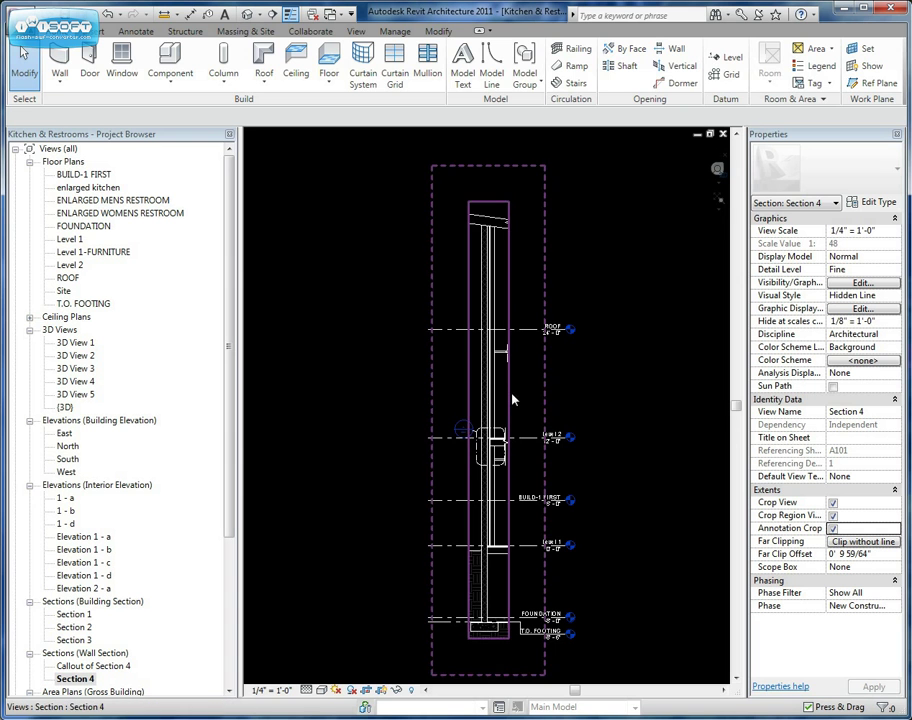
{"action": "left_click", "coordinate": [486, 207]}
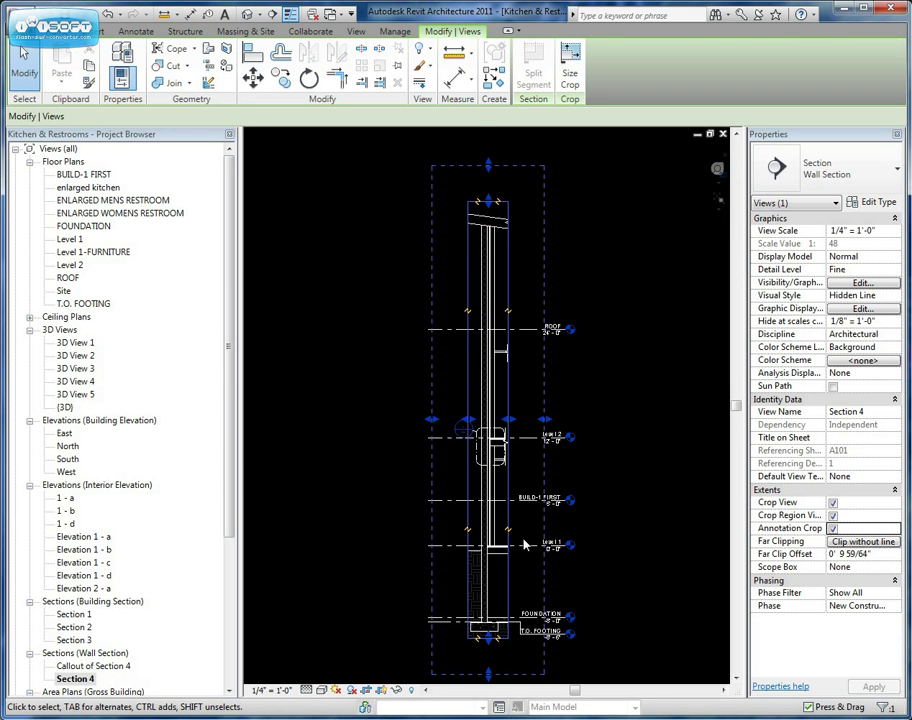
{"action": "scroll", "coordinate": [511, 540], "scroll_direction": "up", "scroll_amount": 2}
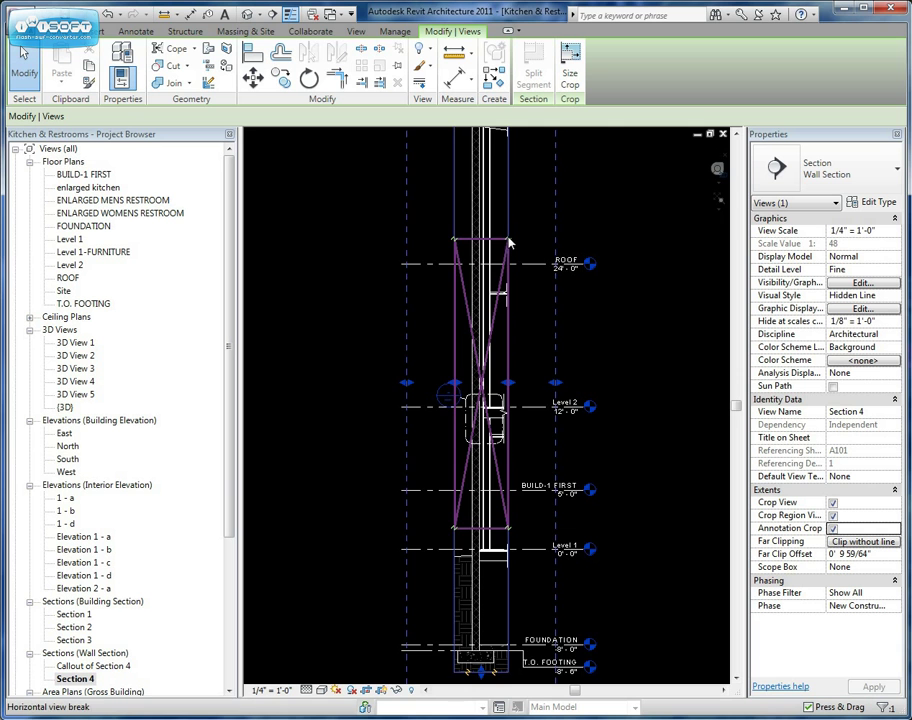
{"action": "middle_click_drag", "start_coordinate": [530, 512], "coordinate": [535, 469]}
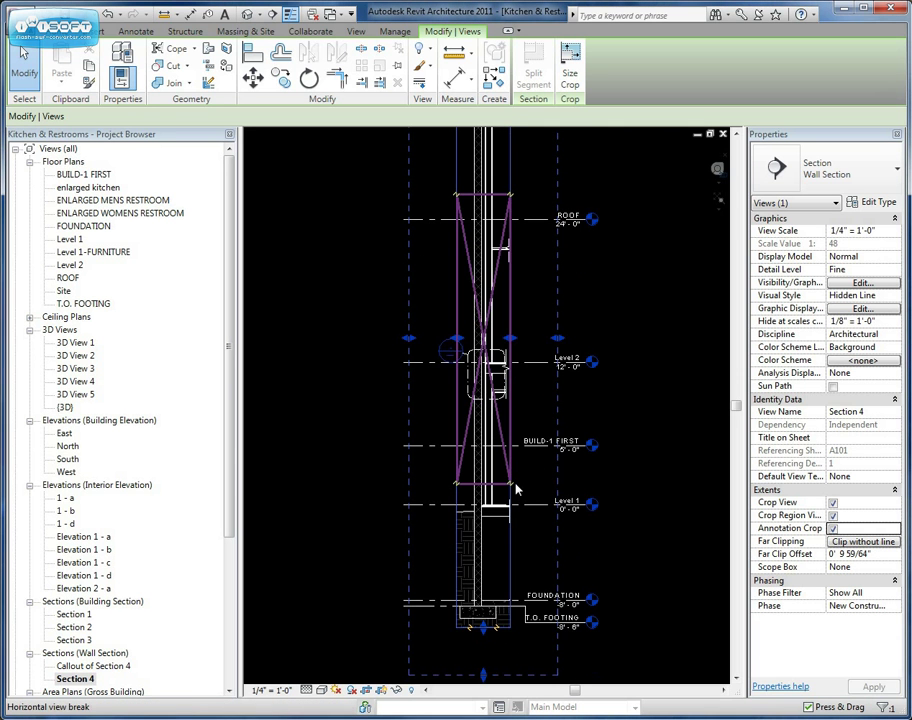
{"action": "left_click", "coordinate": [511, 484]}
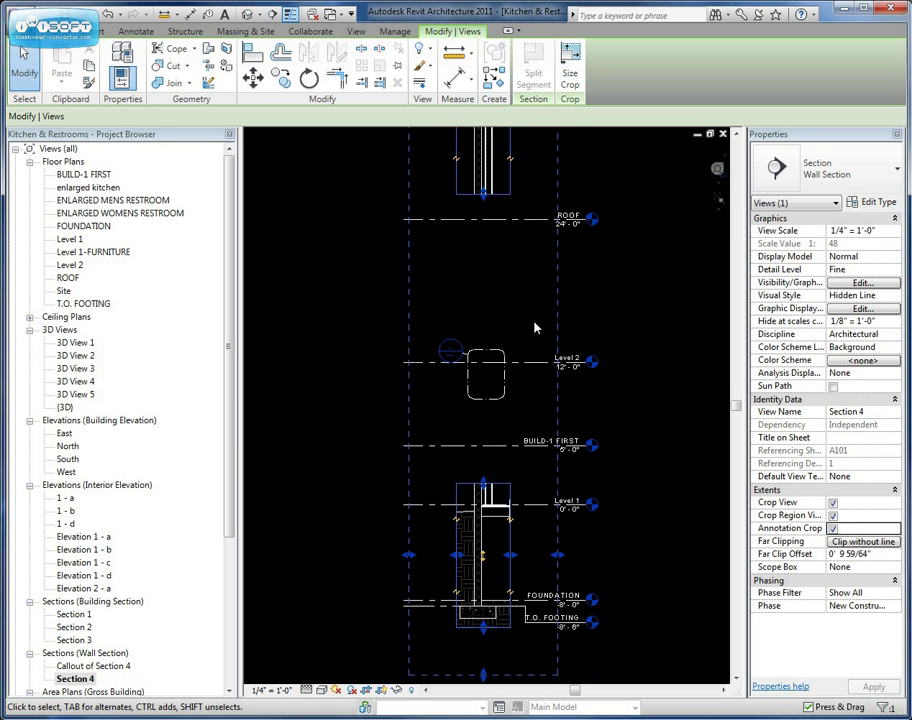
Extend the upper crop region's bottom edge down to just below the callout at Level 2.
{"action": "left_click_drag", "start_coordinate": [485, 203], "coordinate": [486, 404]}
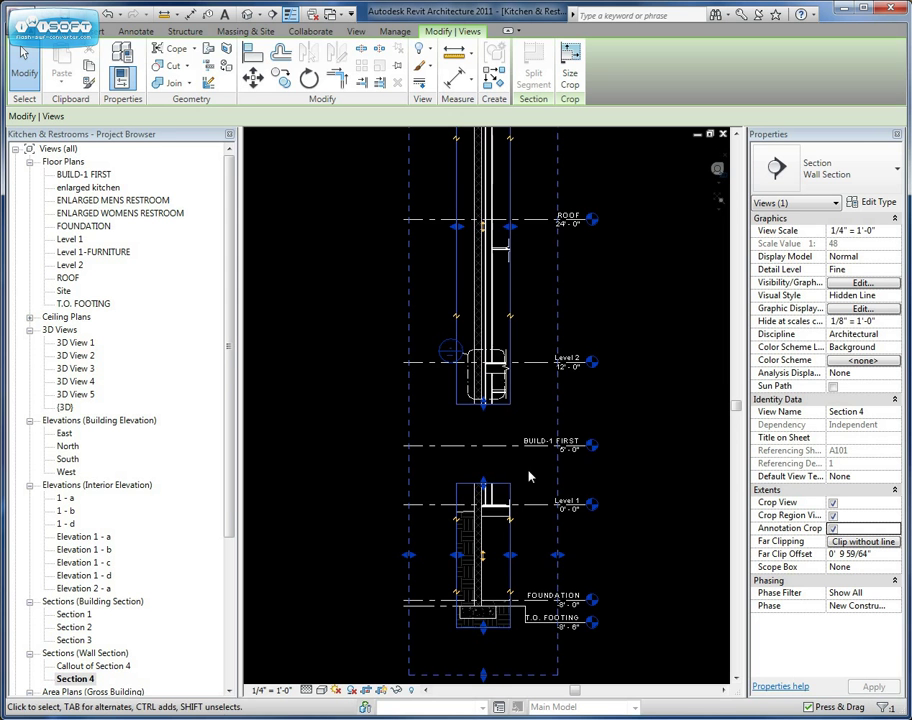
{"action": "middle_click_drag", "start_coordinate": [662, 510], "coordinate": [670, 427]}
{"action": "left_click", "coordinate": [669, 427]}
{"action": "scroll", "coordinate": [458, 436], "scroll_direction": "up", "scroll_amount": 3}
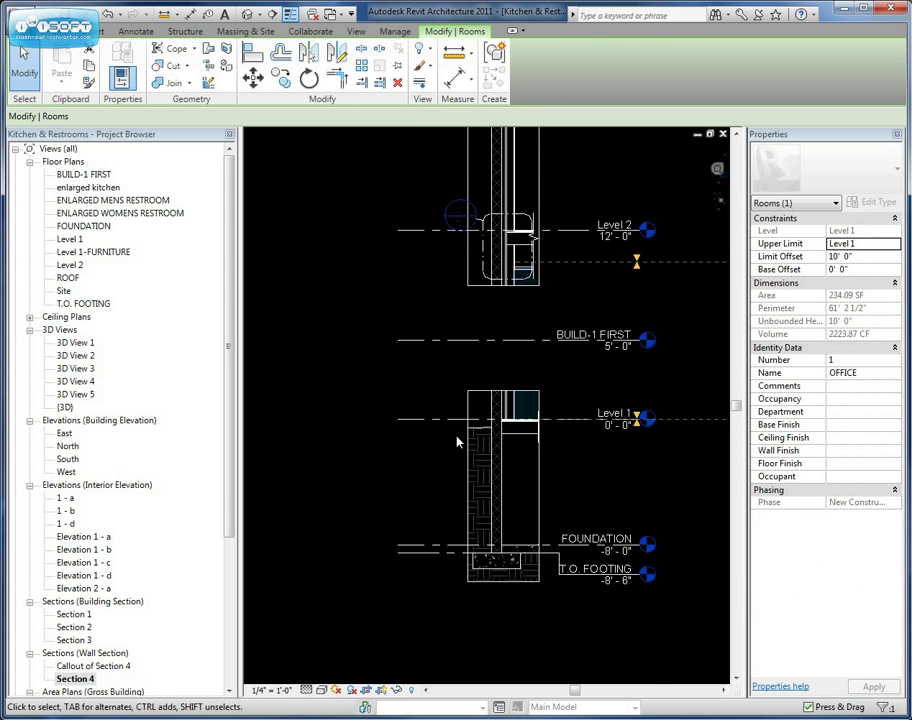
Move the lower crop region containing Level 1 and the foundation up close beneath the Level 2 region.
{"action": "middle_click_drag", "start_coordinate": [528, 476], "coordinate": [477, 481]}
{"action": "scroll", "coordinate": [475, 481], "scroll_direction": "up", "scroll_amount": 2}
{"action": "left_click", "coordinate": [540, 490]}
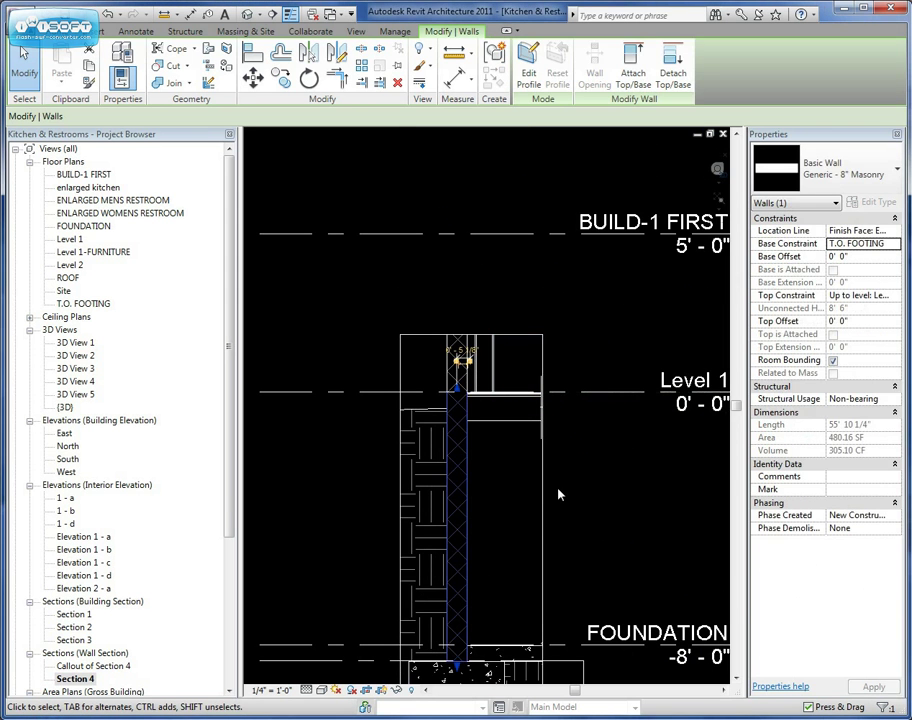
{"action": "left_click", "coordinate": [541, 491]}
{"action": "scroll", "coordinate": [608, 515], "scroll_direction": "down", "scroll_amount": 1}
{"action": "middle_click_drag", "start_coordinate": [608, 515], "coordinate": [576, 502]}
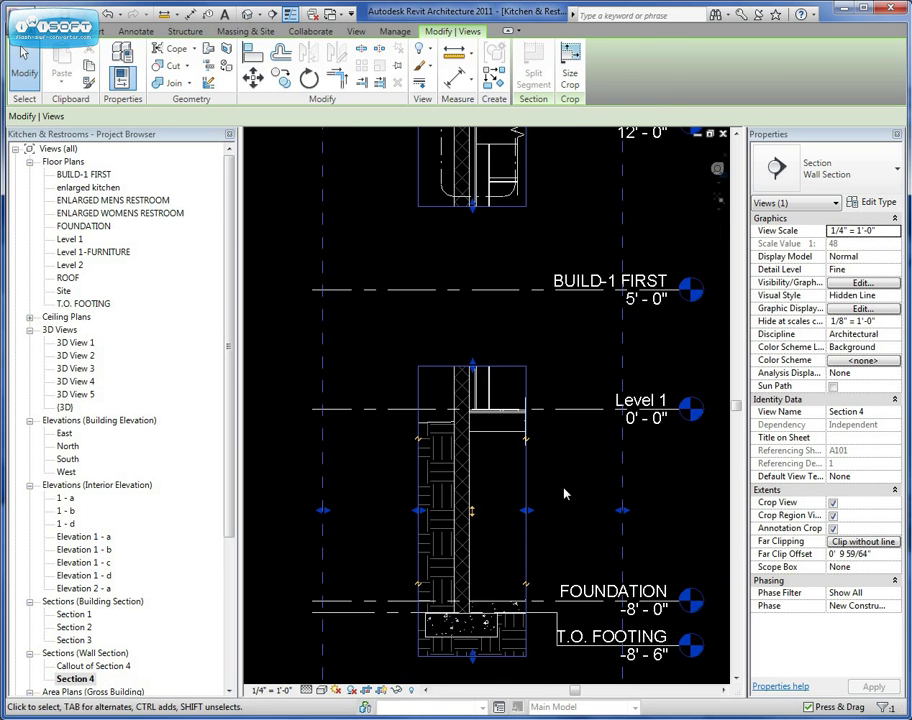
{"action": "left_click_drag", "start_coordinate": [478, 546], "coordinate": [478, 398]}
{"action": "middle_click_drag", "start_coordinate": [571, 400], "coordinate": [578, 503]}
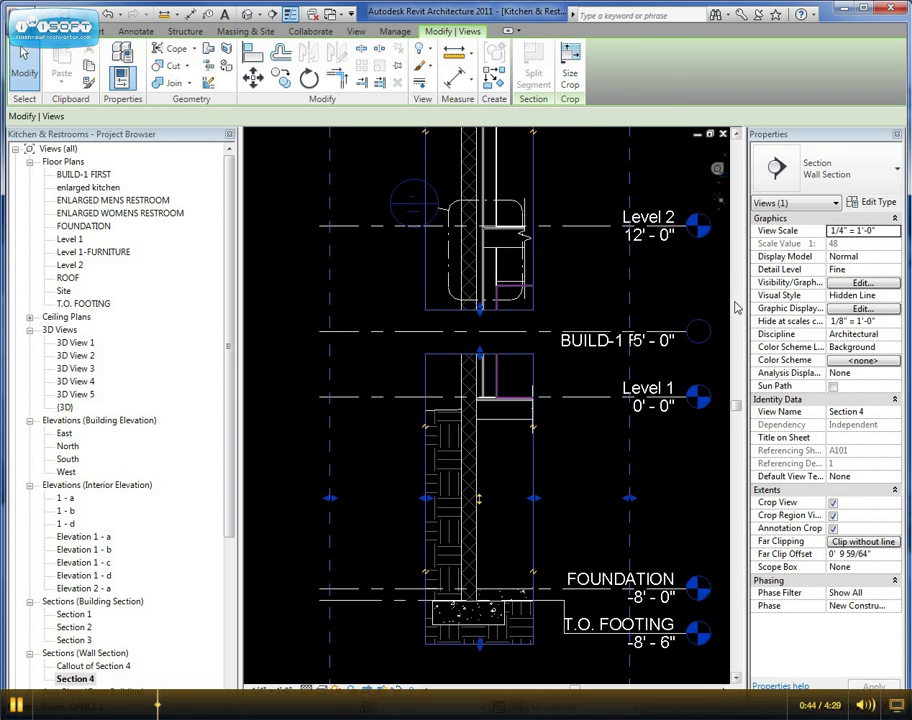
Examine the shortened wall section around the break between Level 1 and Level 2.
{"action": "left_click", "coordinate": [721, 204]}
{"action": "left_click", "coordinate": [657, 510]}
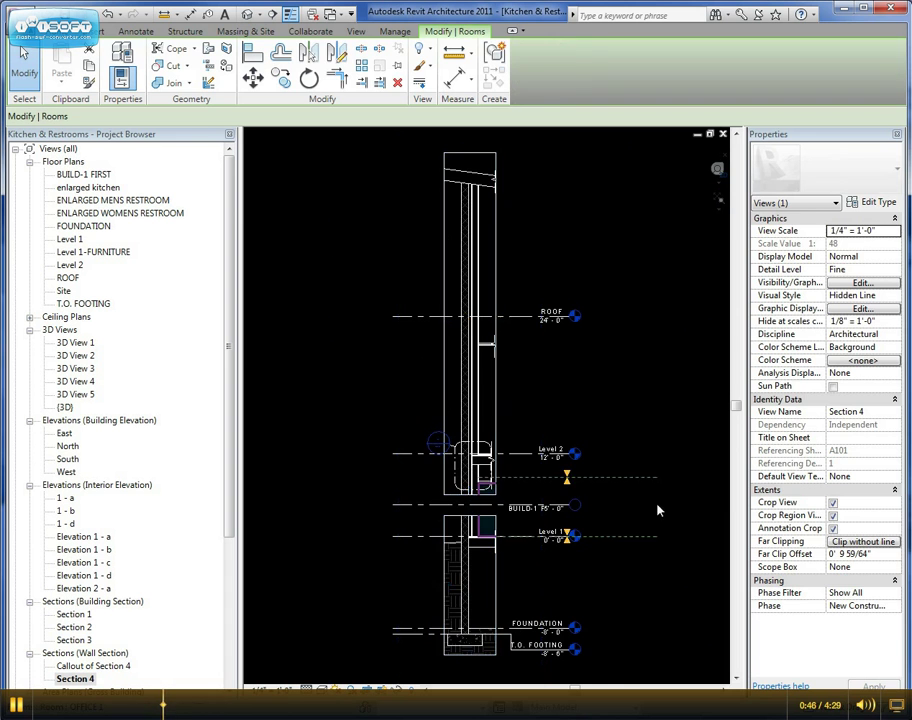
{"action": "scroll", "coordinate": [483, 586], "scroll_direction": "up", "scroll_amount": 2}
{"action": "middle_click_drag", "start_coordinate": [535, 543], "coordinate": [525, 433]}
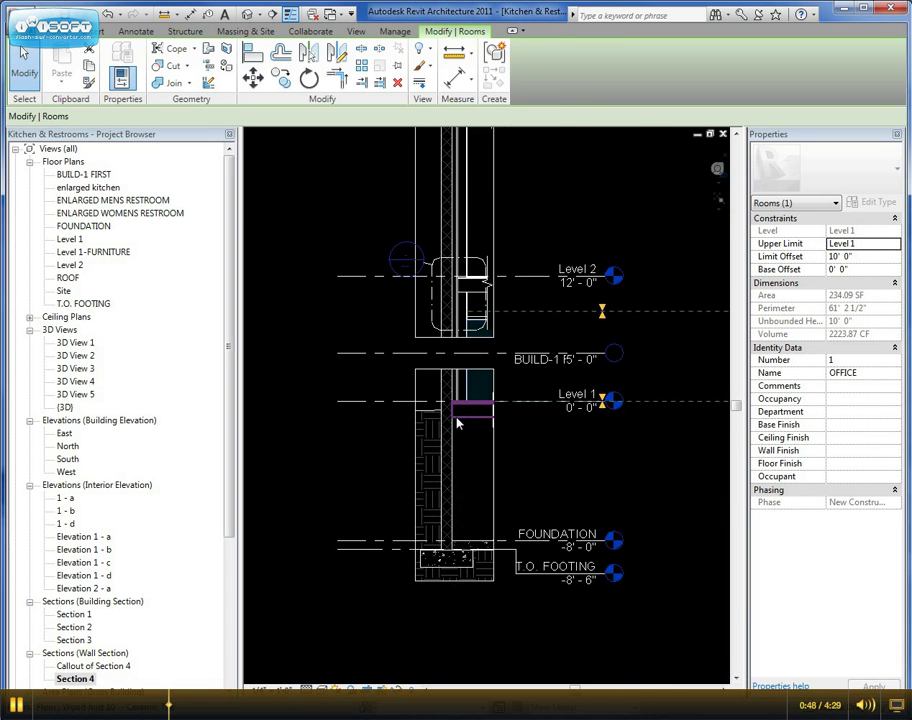
{"action": "scroll", "coordinate": [457, 420], "scroll_direction": "up", "scroll_amount": 2}
{"action": "left_click", "coordinate": [622, 505]}
{"action": "mouse_move", "coordinate": [430, 421]}
{"action": "middle_mouse_down"}
{"action": "mouse_move", "coordinate": [450, 494]}
{"action": "mouse_move", "coordinate": [442, 416]}
{"action": "middle_mouse_up"}
{"action": "scroll", "coordinate": [436, 381], "scroll_direction": "down", "scroll_amount": 1}
{"action": "scroll", "coordinate": [442, 416], "scroll_direction": "down", "scroll_amount": 2}
{"action": "middle_click_drag", "start_coordinate": [554, 440], "coordinate": [554, 545]}
{"action": "middle_click_drag", "start_coordinate": [540, 300], "coordinate": [540, 395]}
{"action": "scroll", "coordinate": [502, 348], "scroll_direction": "down", "scroll_amount": 2}
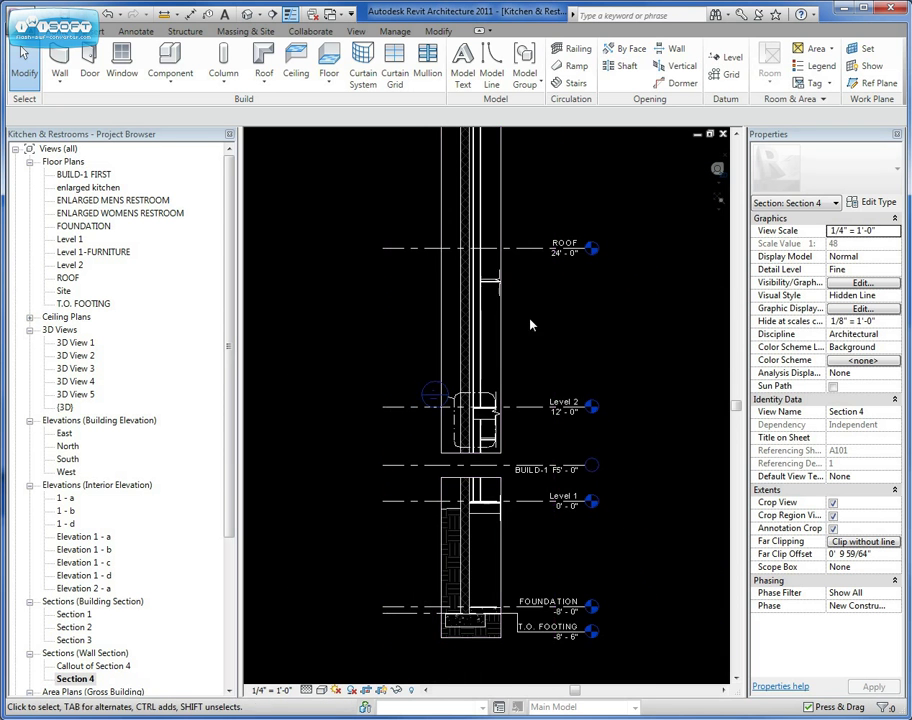
Break the upper crop region horizontally between the sloped roof and the Level 2 callout.
{"action": "middle_click_drag", "start_coordinate": [540, 332], "coordinate": [542, 396]}
{"action": "left_click", "coordinate": [516, 382]}
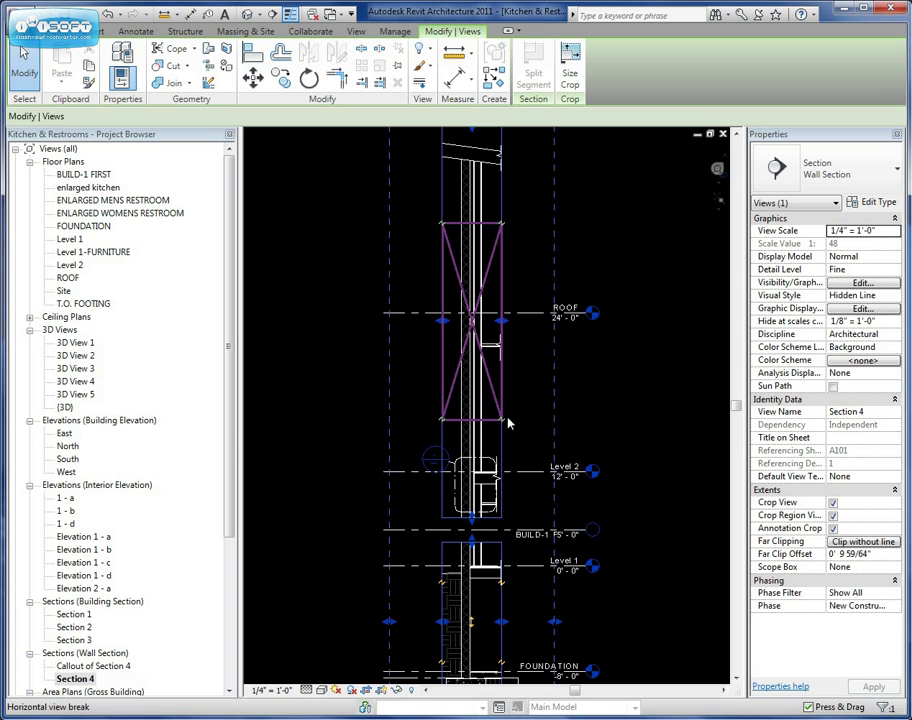
{"action": "left_click", "coordinate": [508, 424]}
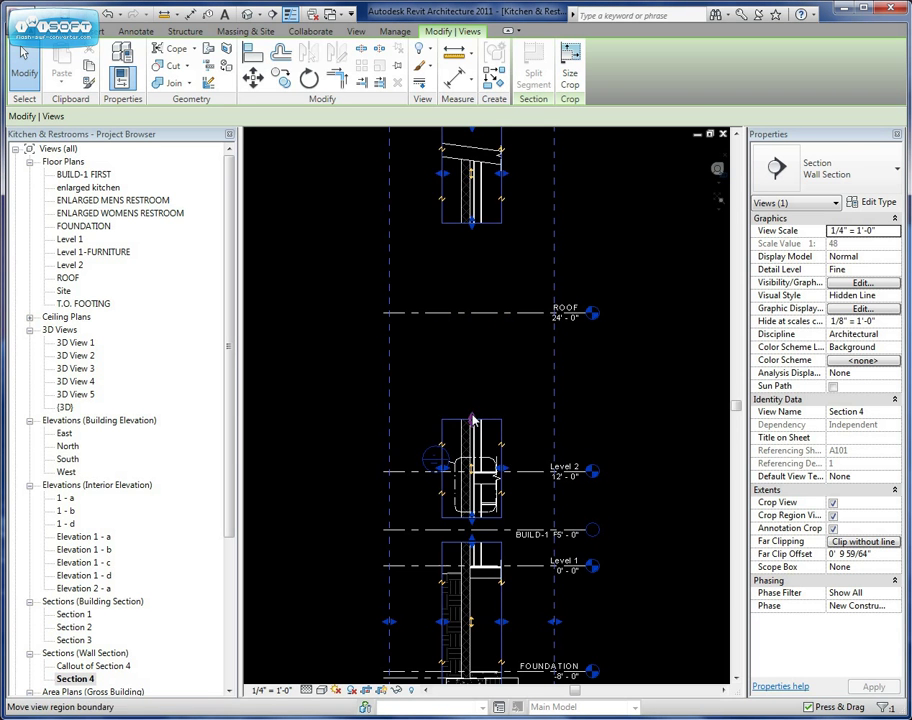
Raise the bottom edge of the roof crop region slightly and extend its top edge a little upward.
{"action": "middle_click_drag", "start_coordinate": [503, 259], "coordinate": [489, 373]}
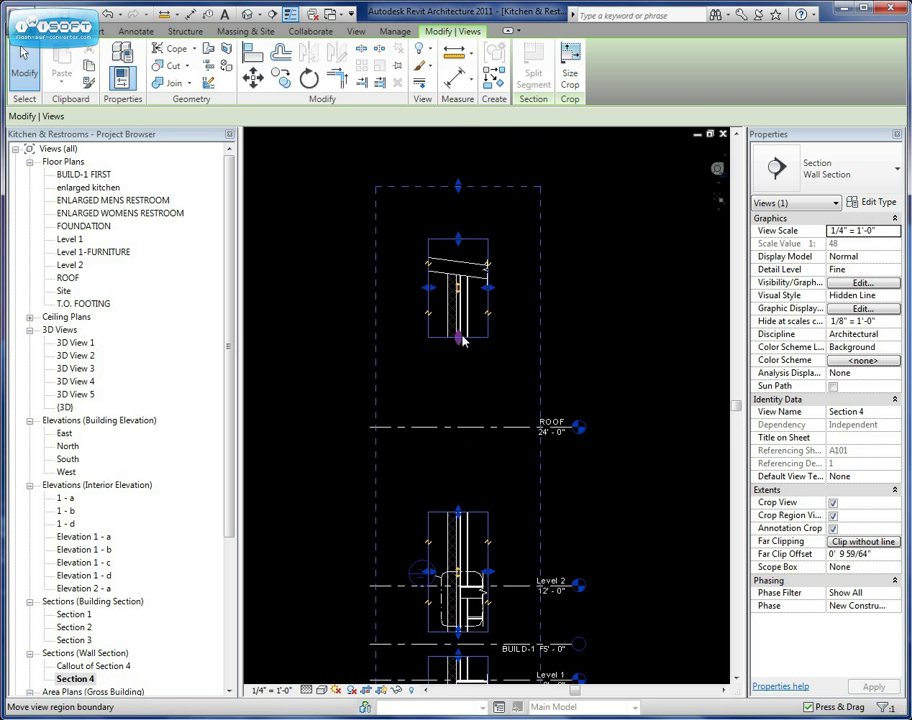
{"action": "left_click_drag", "start_coordinate": [460, 338], "coordinate": [460, 323]}
{"action": "left_click_drag", "start_coordinate": [459, 241], "coordinate": [459, 234]}
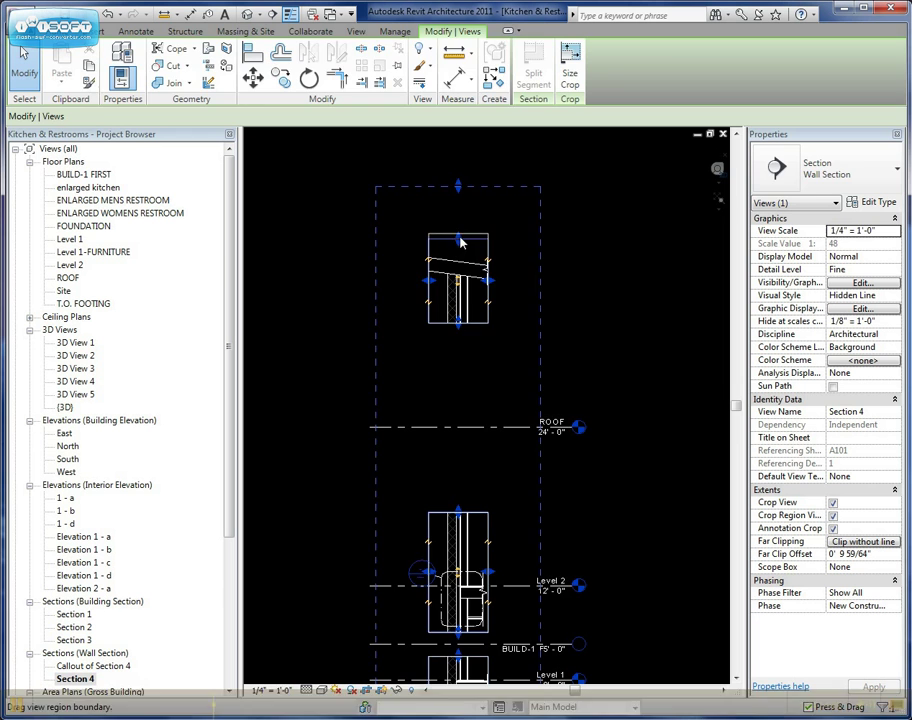
{"action": "left_click", "coordinate": [612, 317]}
{"action": "left_click", "coordinate": [477, 332]}
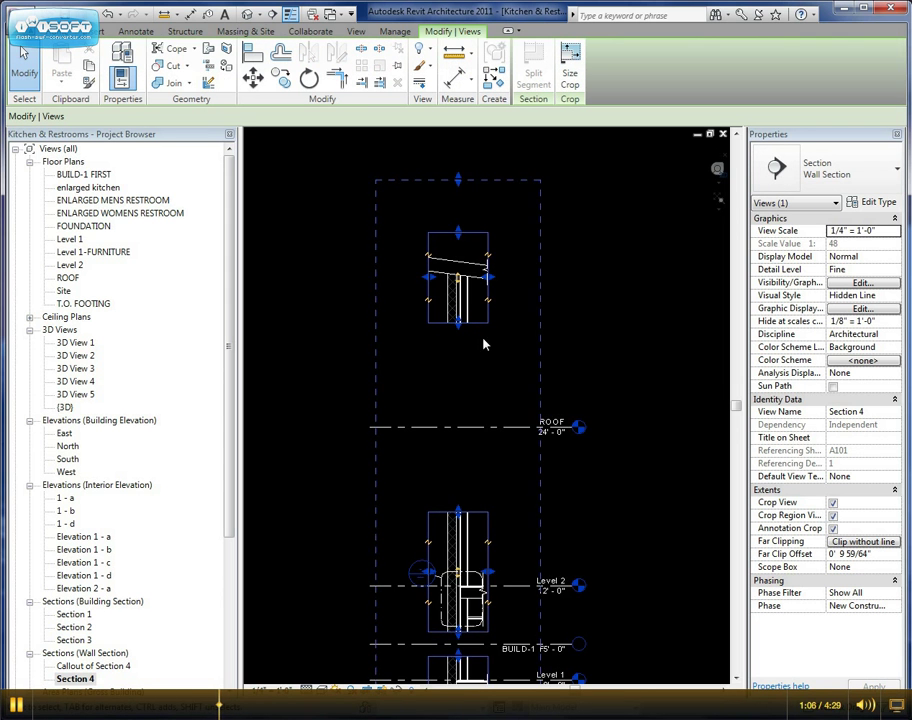
Move the roof crop region down to just above the Level 2 region.
{"action": "left_click_drag", "start_coordinate": [469, 220], "coordinate": [465, 395]}
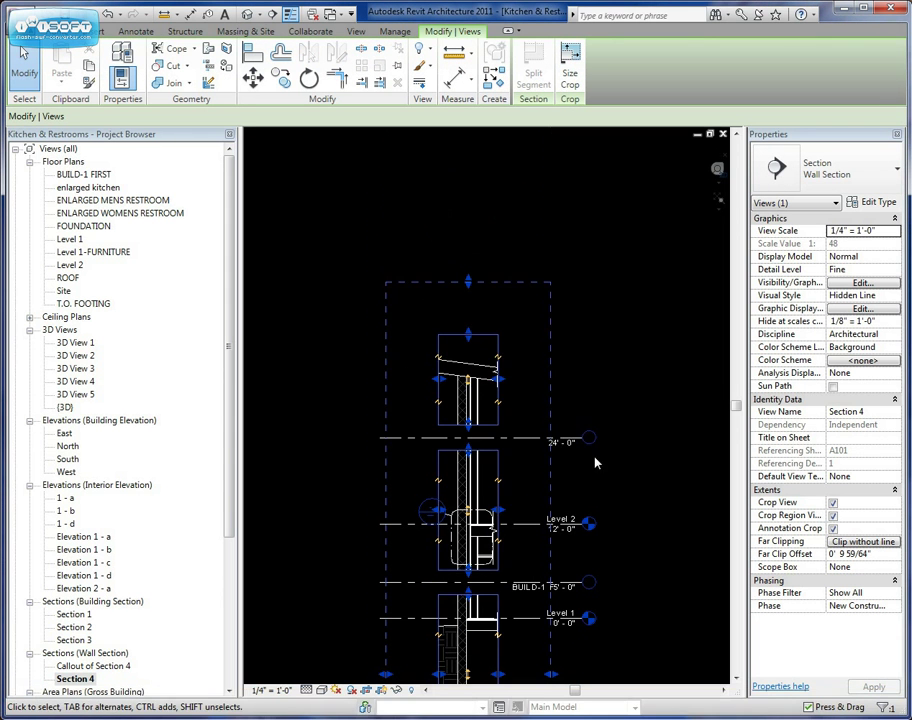
{"action": "left_click", "coordinate": [671, 486]}
{"action": "middle_click_drag", "start_coordinate": [671, 486], "coordinate": [669, 384]}
{"action": "left_click", "coordinate": [717, 203]}
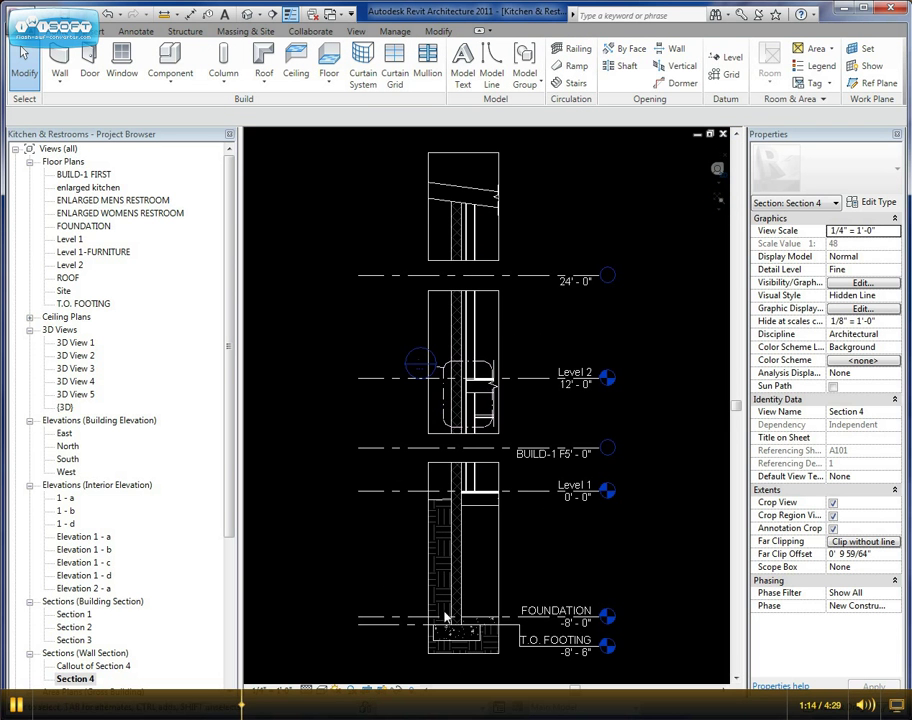
Break the lowest crop region horizontally between Level 1 and the foundation.
{"action": "scroll", "coordinate": [495, 470], "scroll_direction": "up", "scroll_amount": 3}
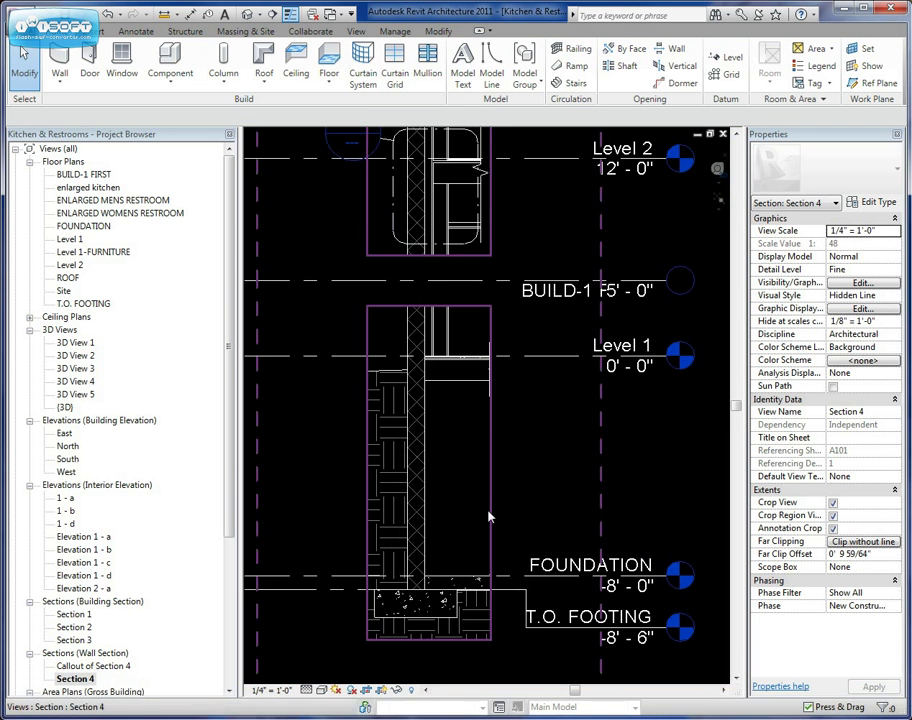
{"action": "left_click", "coordinate": [493, 508]}
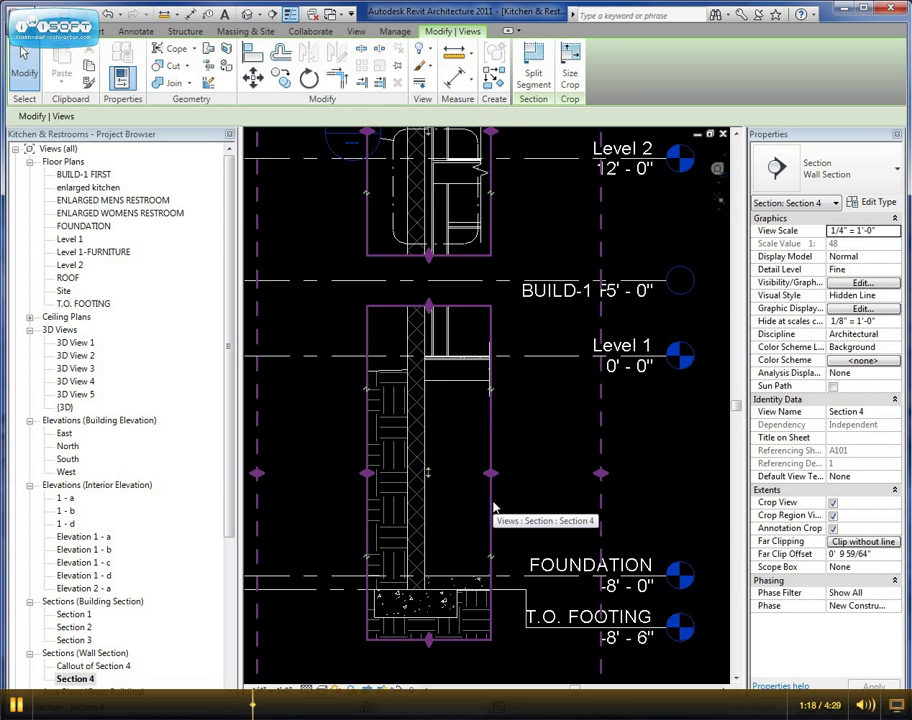
{"action": "middle_click_drag", "start_coordinate": [527, 483], "coordinate": [561, 428]}
{"action": "left_click", "coordinate": [525, 334]}
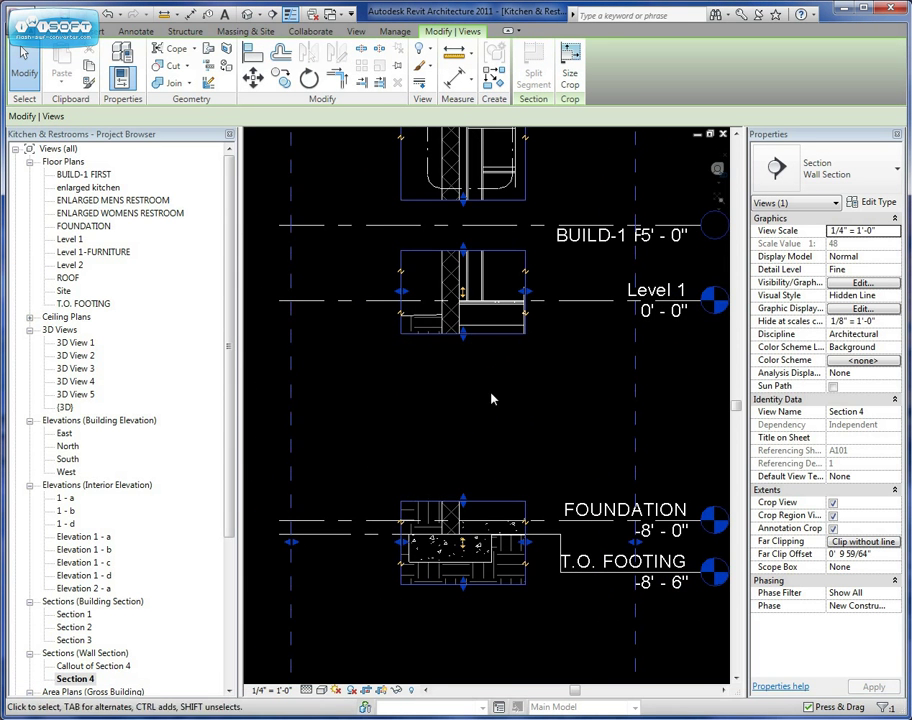
Extend the foundation crop region upward and the Level 1 region downward to show more of the wall.
{"action": "left_click_drag", "start_coordinate": [465, 501], "coordinate": [488, 365]}
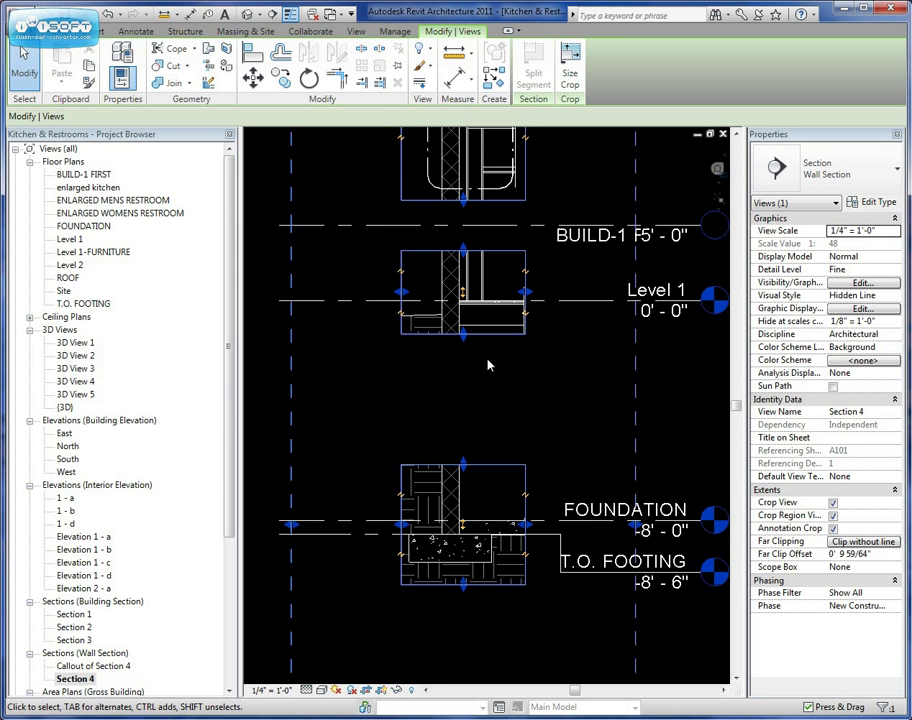
{"action": "middle_click_drag", "start_coordinate": [543, 387], "coordinate": [549, 421]}
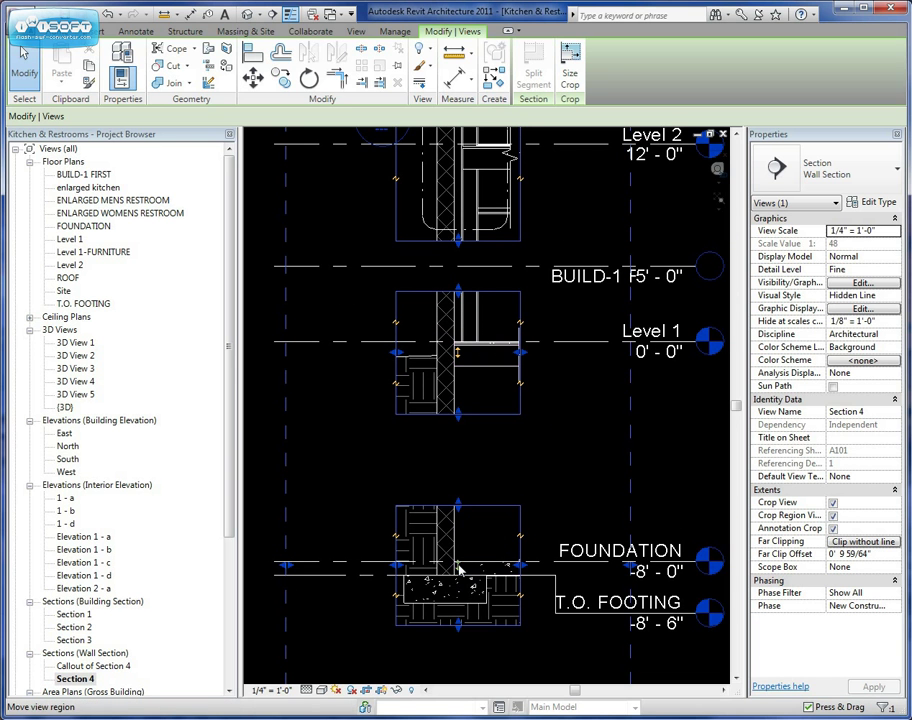
Move the foundation crop region up to just beneath the Level 1 region.
{"action": "left_click_drag", "start_coordinate": [459, 570], "coordinate": [466, 511]}
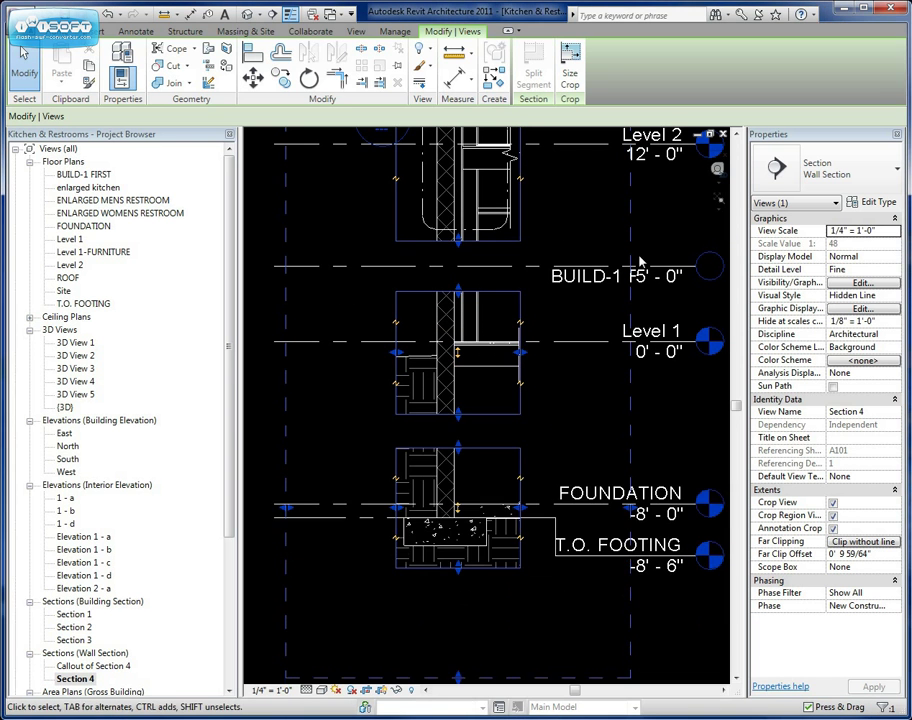
{"action": "left_click", "coordinate": [736, 135]}
{"action": "left_click", "coordinate": [718, 202]}
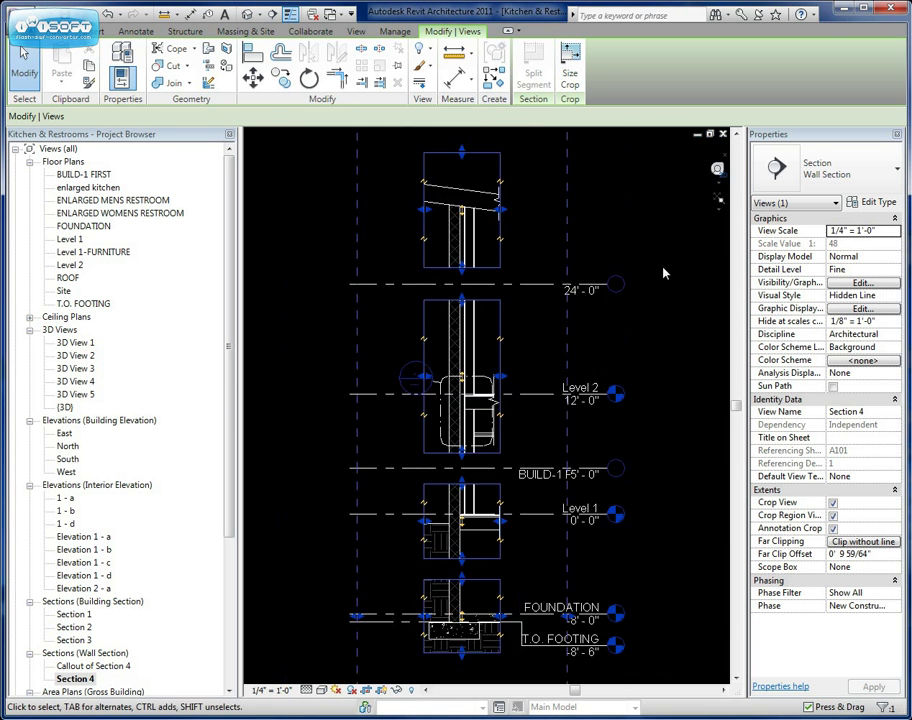
Trim the top of the Level 2 crop region and move the roof region down close to it.
{"action": "left_click_drag", "start_coordinate": [462, 303], "coordinate": [464, 338]}
{"action": "left_click", "coordinate": [644, 348]}
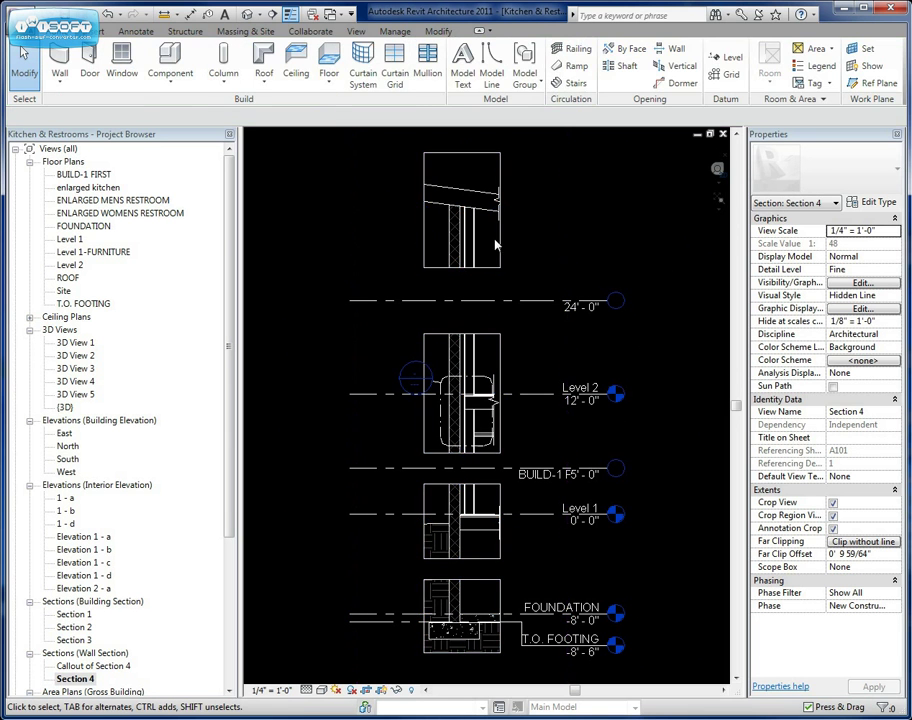
{"action": "left_click", "coordinate": [458, 217]}
{"action": "left_click_drag", "start_coordinate": [458, 217], "coordinate": [475, 287]}
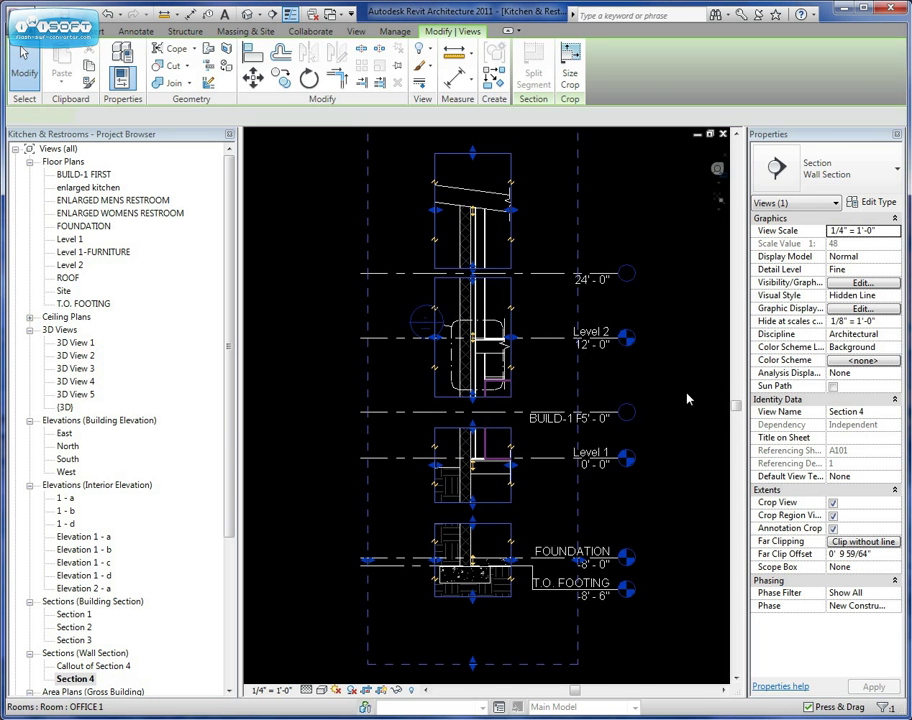
Move the Level 1 crop region up to narrow its gap to the Level 2 region.
{"action": "scroll", "coordinate": [476, 466], "scroll_direction": "up", "scroll_amount": 5}
{"action": "left_click_drag", "start_coordinate": [477, 505], "coordinate": [477, 471]}
{"action": "middle_click_drag", "start_coordinate": [603, 529], "coordinate": [600, 402]}
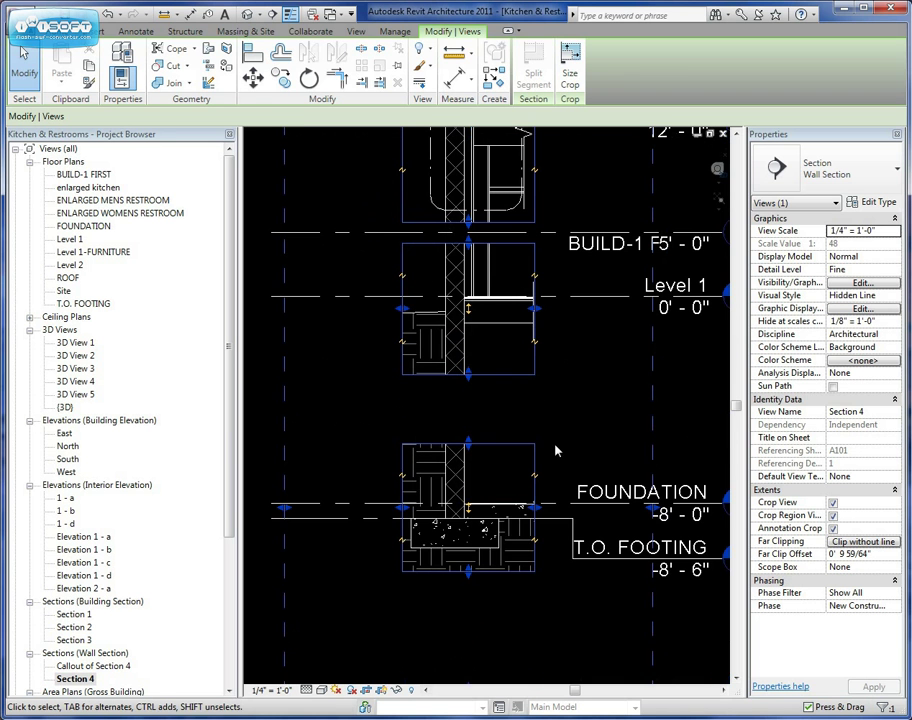
Move the foundation crop region up against the Level 1 region, leaving only a narrow gap.
{"action": "left_click_drag", "start_coordinate": [469, 509], "coordinate": [471, 459]}
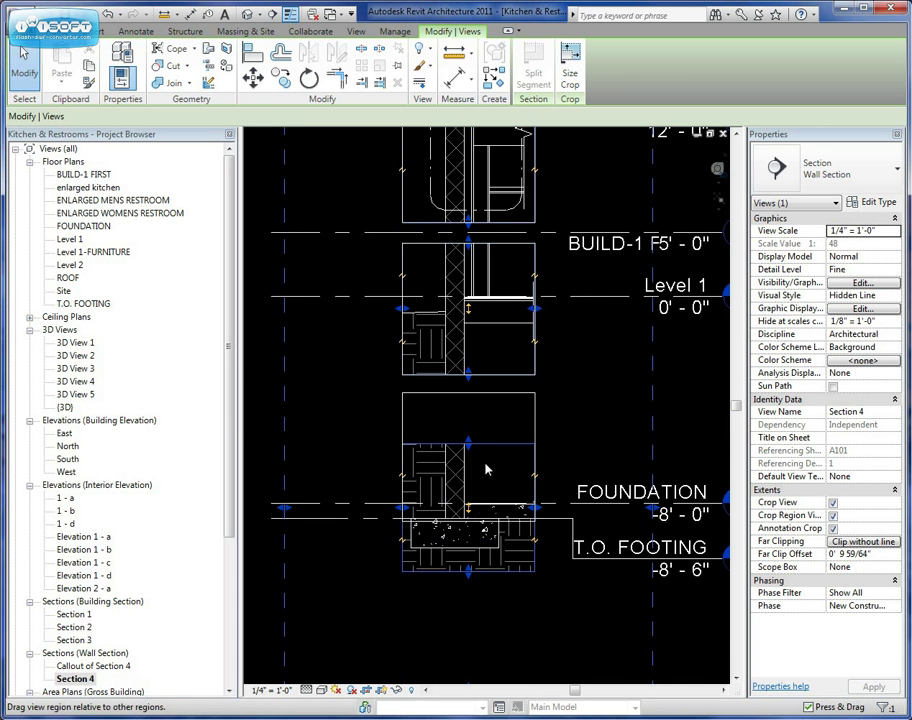
{"action": "middle_click_drag", "start_coordinate": [569, 424], "coordinate": [436, 558]}
{"action": "left_click", "coordinate": [651, 512]}
{"action": "scroll", "coordinate": [651, 514], "scroll_direction": "down", "scroll_amount": 1}
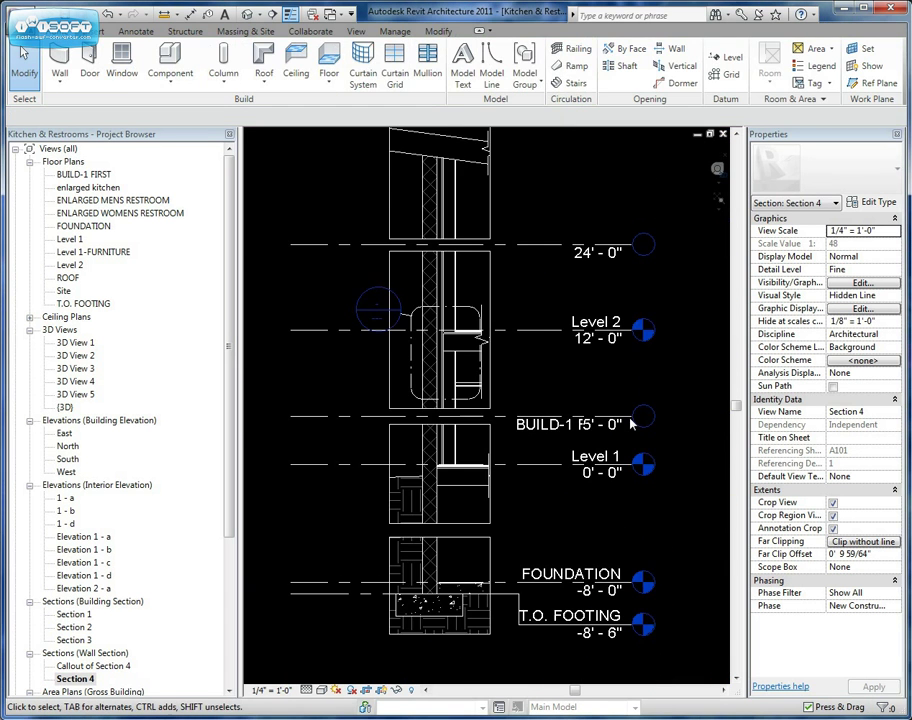
{"action": "middle_click_drag", "start_coordinate": [549, 418], "coordinate": [579, 427]}
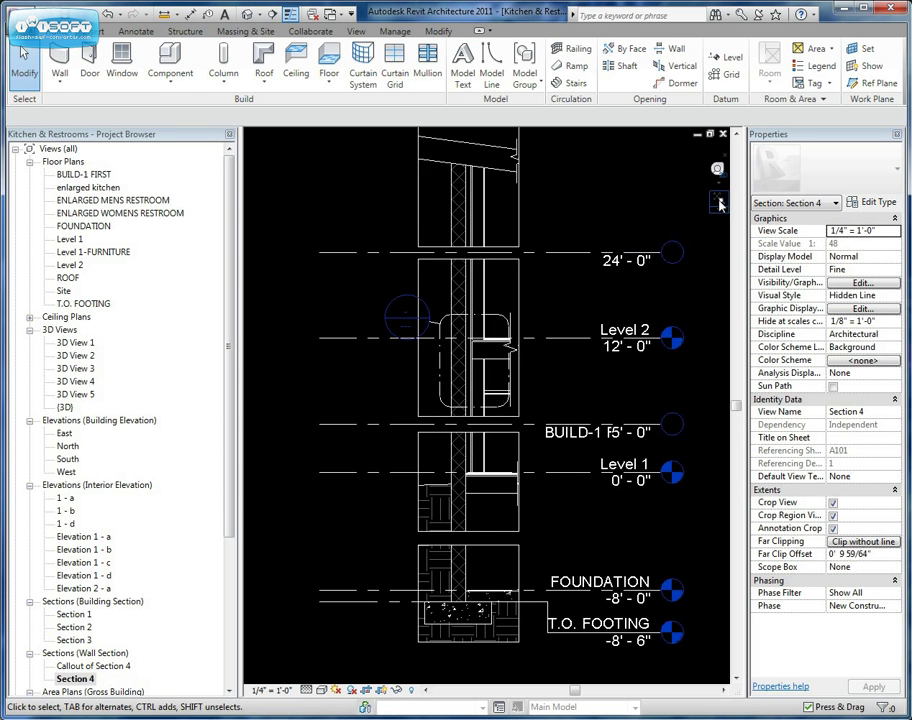
Move the foundation crop region up into the Level 1 region so the view break between them is removed.
{"action": "left_click", "coordinate": [719, 202]}
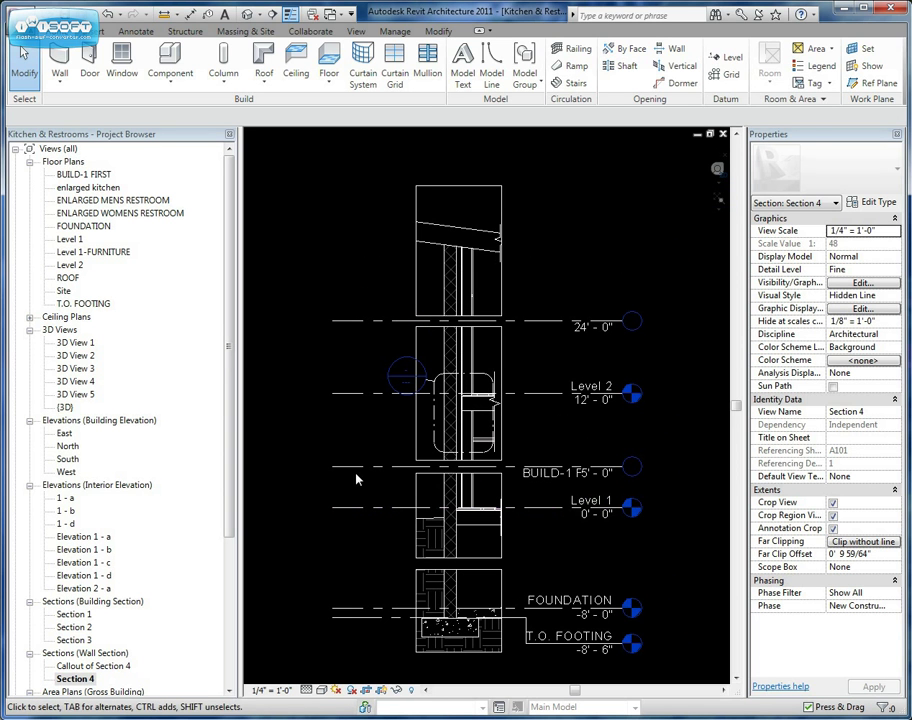
{"action": "scroll", "coordinate": [452, 545], "scroll_direction": "up", "scroll_amount": 2}
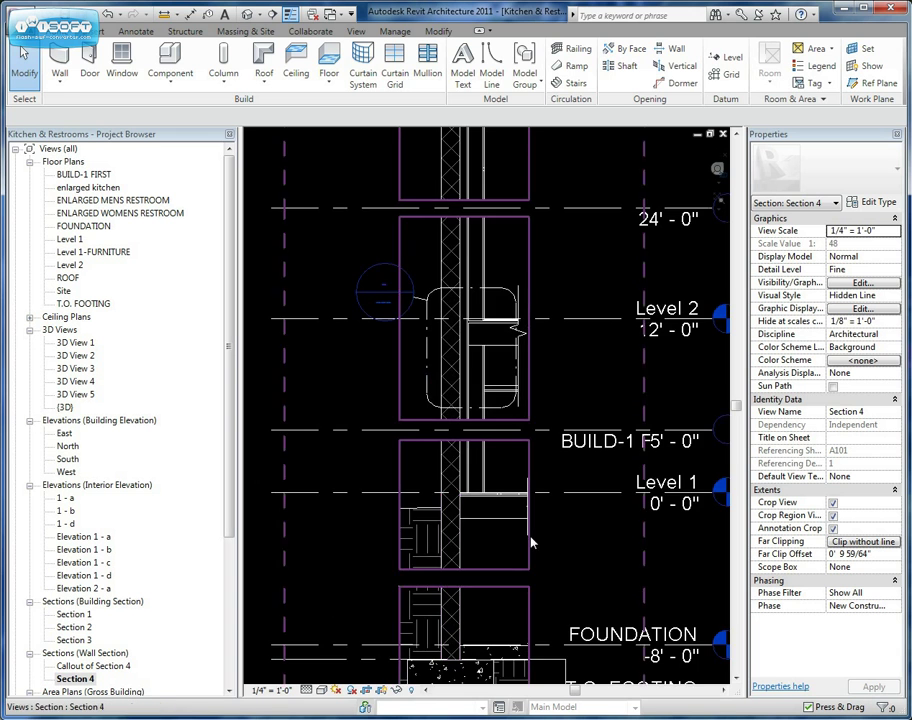
{"action": "middle_click_drag", "start_coordinate": [521, 551], "coordinate": [538, 424]}
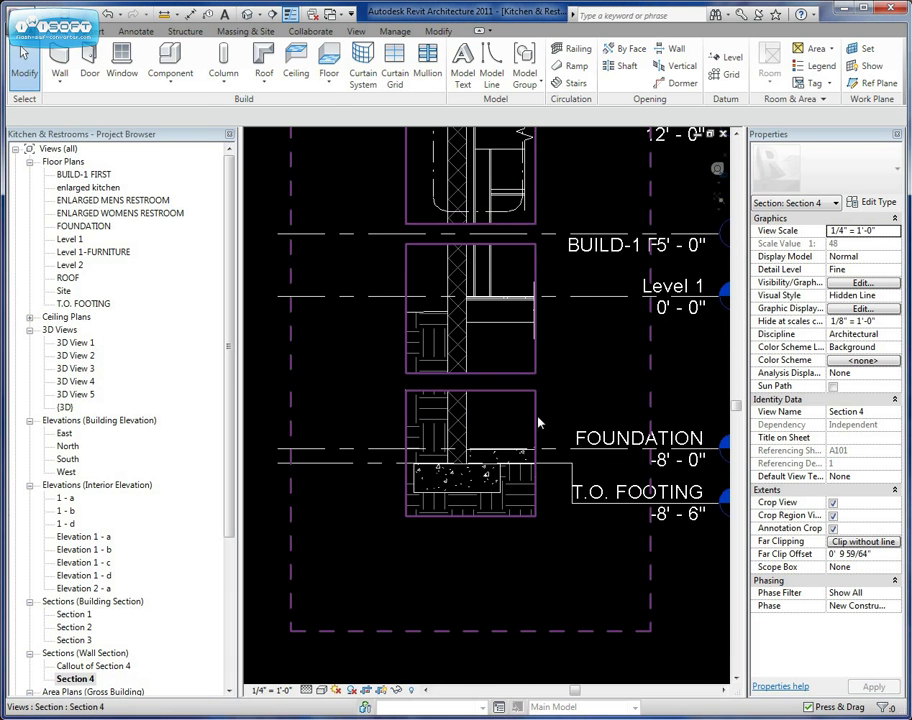
{"action": "left_click", "coordinate": [538, 424]}
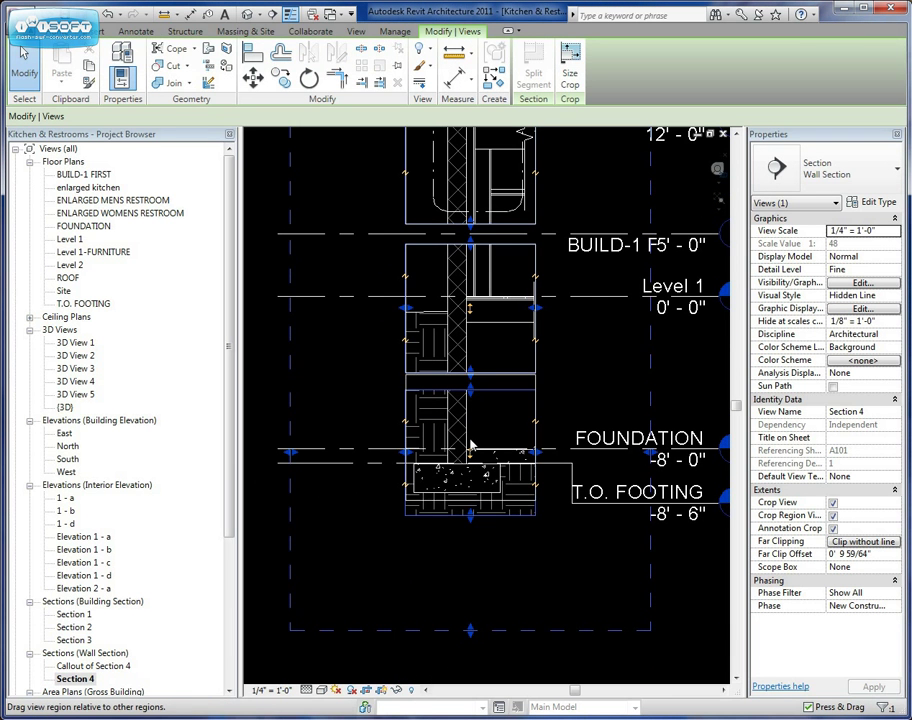
{"action": "left_click_drag", "start_coordinate": [471, 444], "coordinate": [471, 427]}
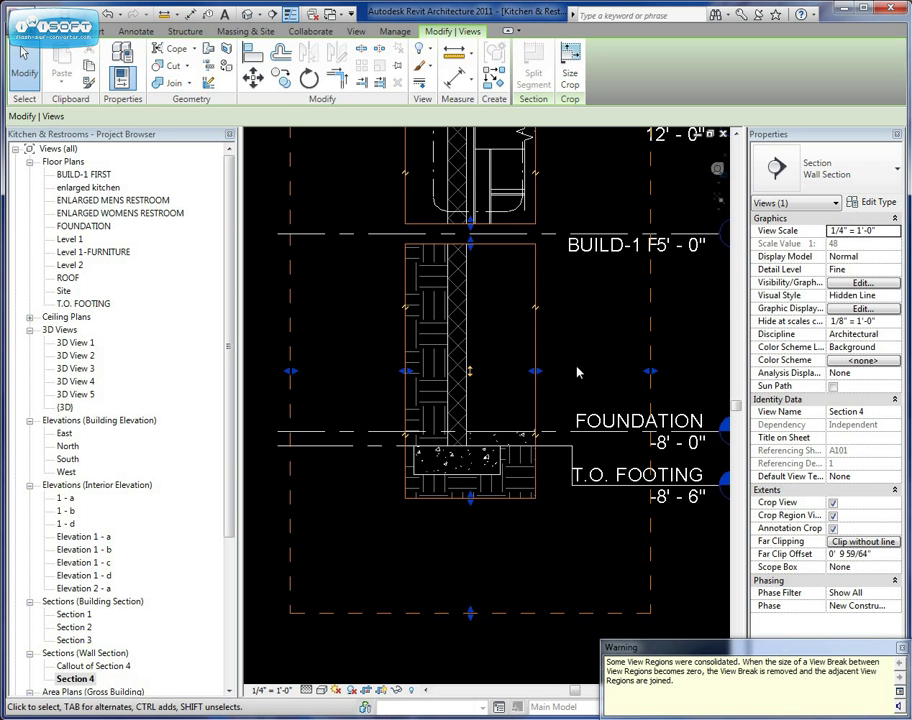
{"action": "left_click", "coordinate": [577, 372]}
Move the combined foundation crop region down to widen its gap below the Level 2 region.
{"action": "middle_click_drag", "start_coordinate": [540, 336], "coordinate": [530, 433]}
{"action": "left_click", "coordinate": [525, 432]}
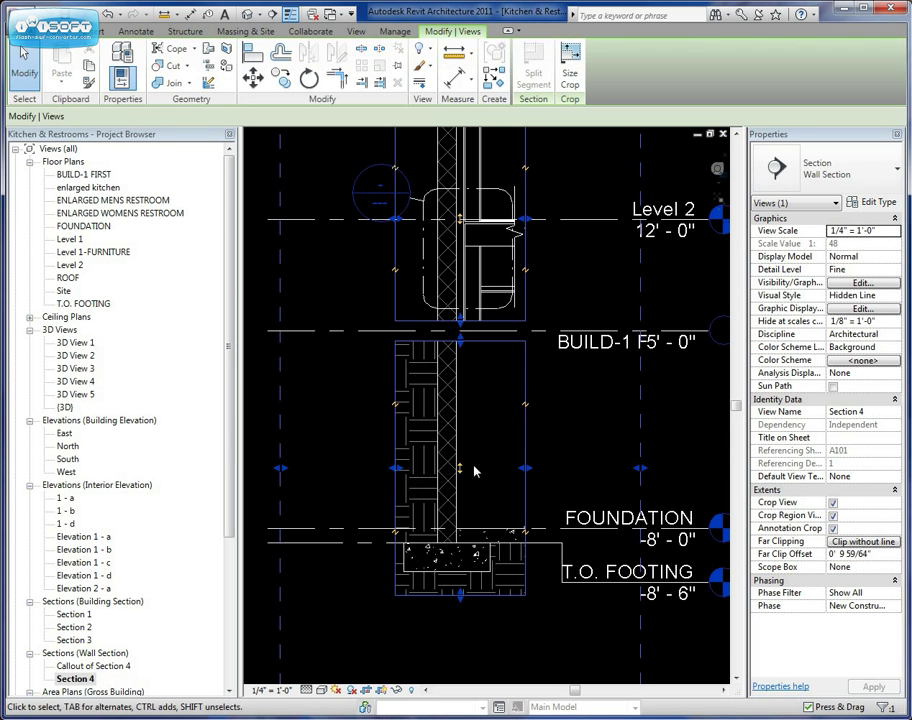
{"action": "left_click_drag", "start_coordinate": [460, 468], "coordinate": [458, 519]}
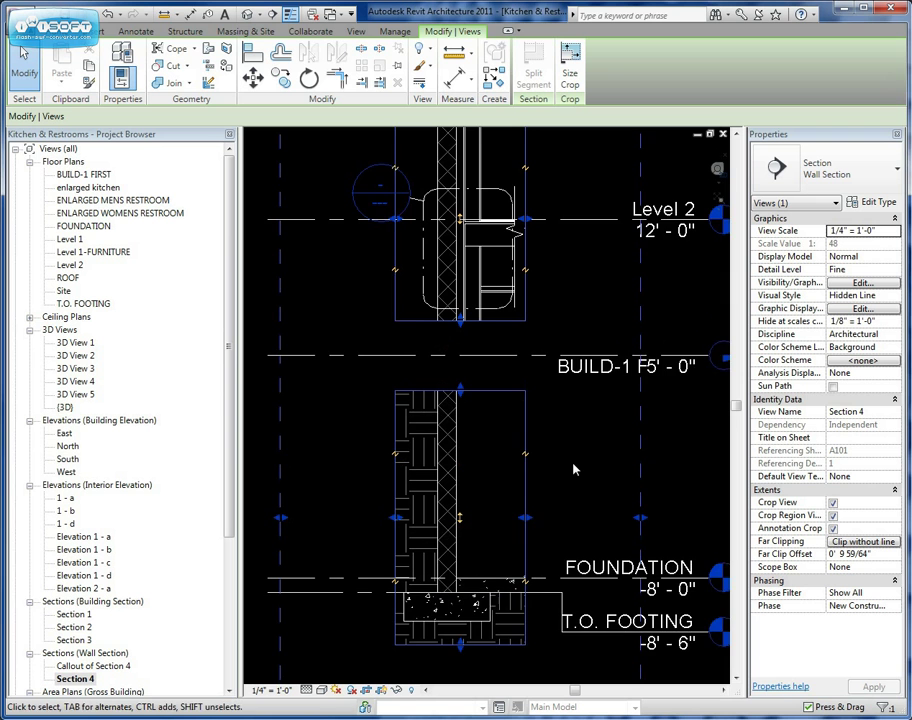
{"action": "middle_click_drag", "start_coordinate": [575, 469], "coordinate": [547, 447]}
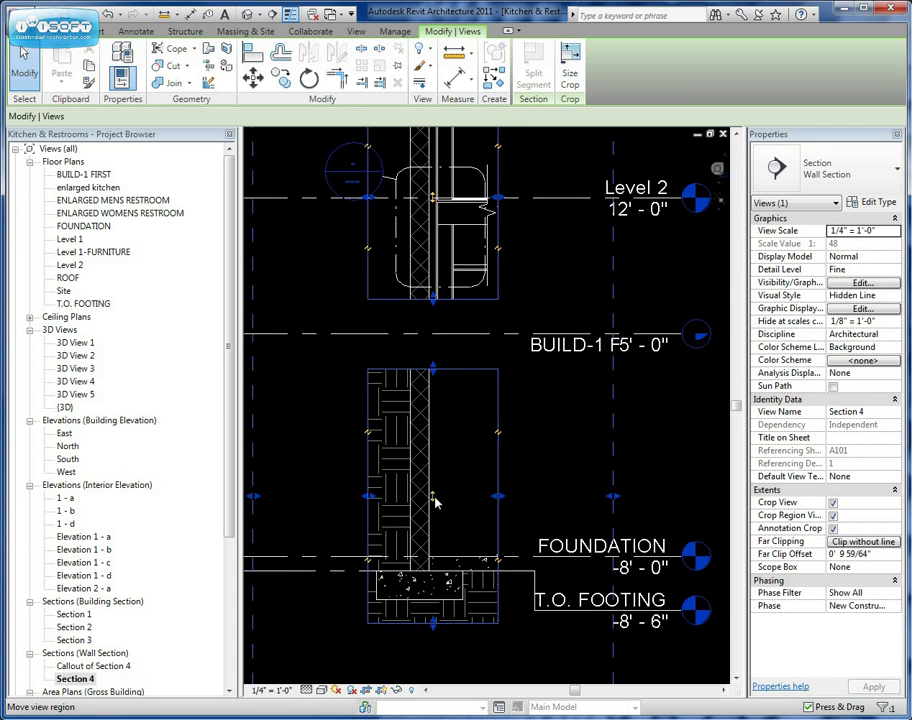
{"action": "left_click", "coordinate": [563, 352]}
{"action": "middle_click_drag", "start_coordinate": [571, 378], "coordinate": [594, 394]}
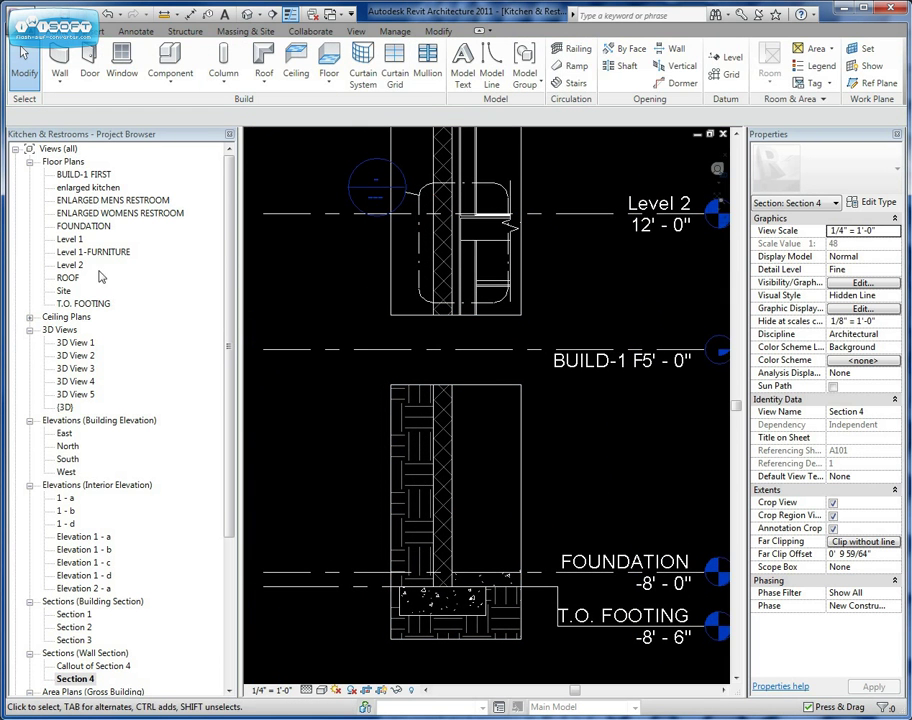
Delete the BUILD-1 FIRST floor plan and its matching ceiling plan view from the project.
{"action": "left_click", "coordinate": [90, 175]}
{"action": "key", "text": "Delete"}
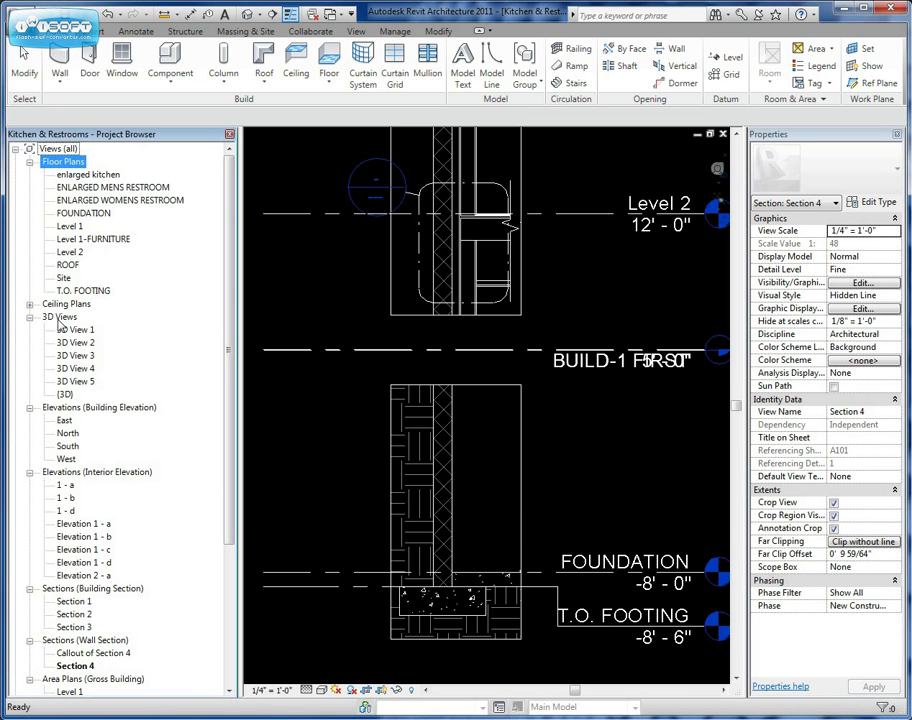
{"action": "middle_click_drag", "start_coordinate": [622, 400], "coordinate": [554, 368]}
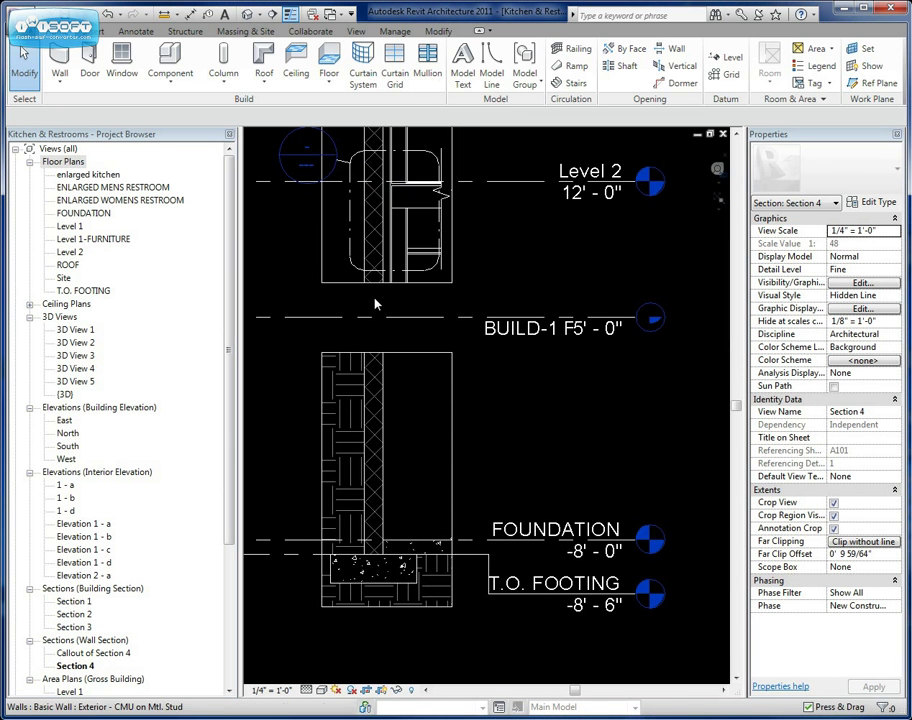
{"action": "double_click", "coordinate": [62, 304]}
{"action": "left_click", "coordinate": [85, 317]}
{"action": "key", "text": "Delete"}
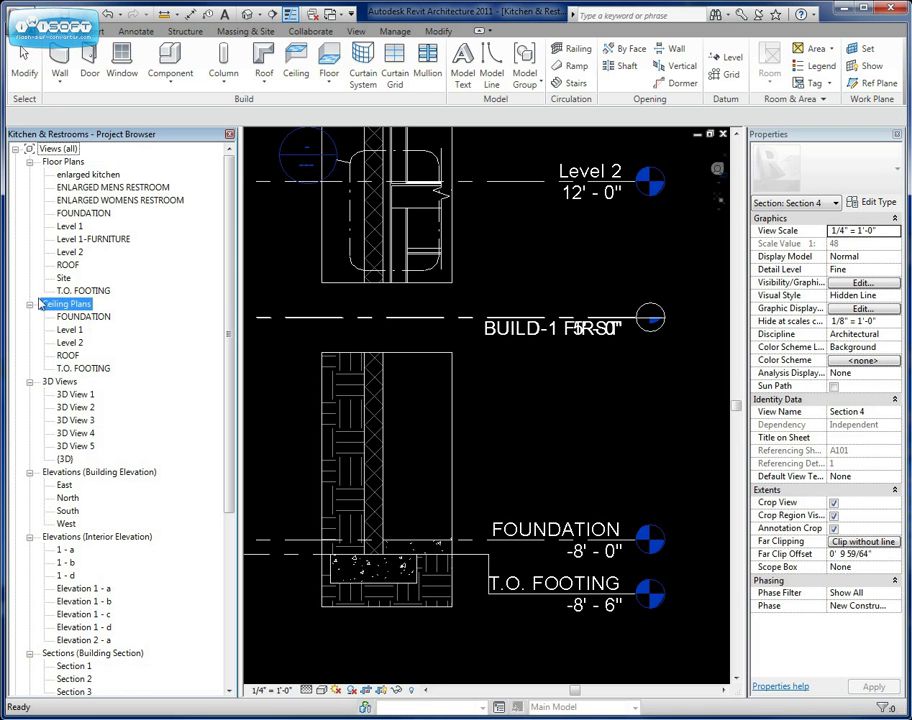
{"action": "middle_click_drag", "start_coordinate": [480, 347], "coordinate": [538, 307]}
Split the lower crop region with a horizontal view break and stretch the facing edges of both parts until they meet.
{"action": "left_click", "coordinate": [458, 443]}
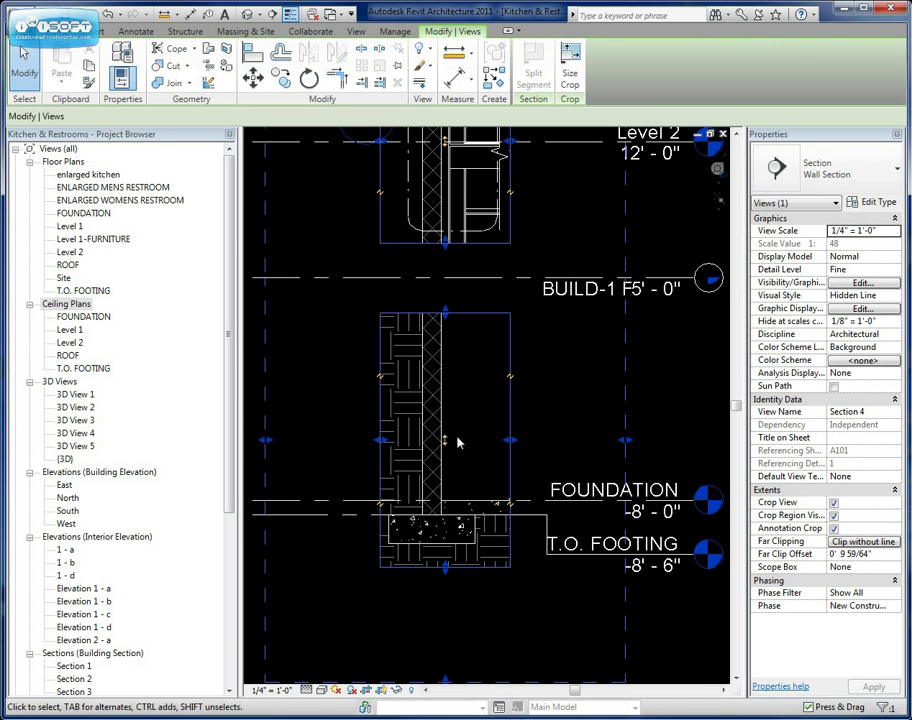
{"action": "left_click", "coordinate": [510, 376]}
{"action": "left_click_drag", "start_coordinate": [445, 503], "coordinate": [447, 472]}
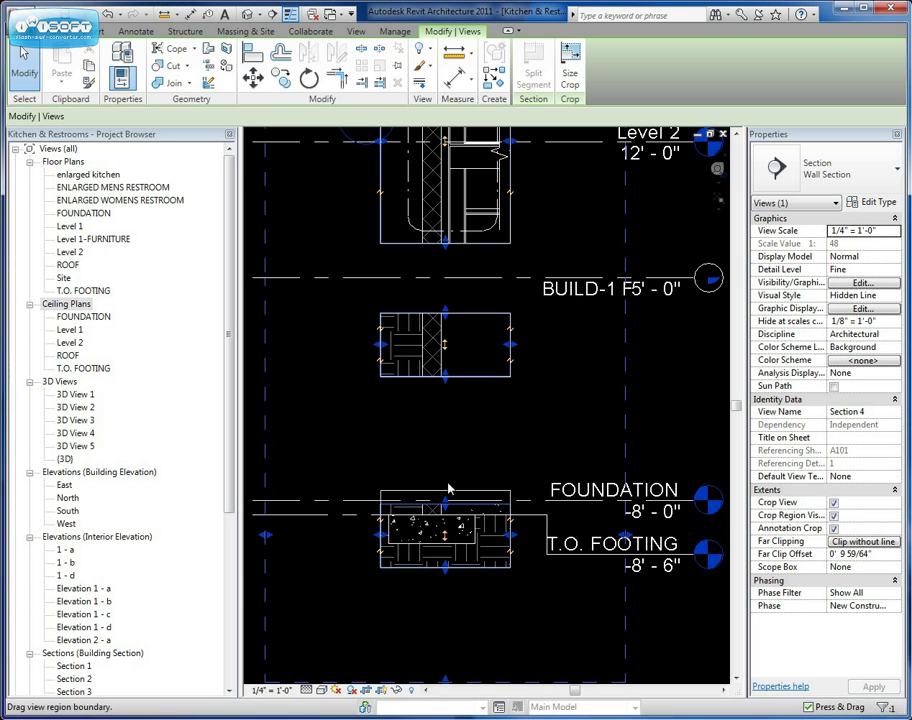
{"action": "middle_click_drag", "start_coordinate": [450, 474], "coordinate": [509, 486]}
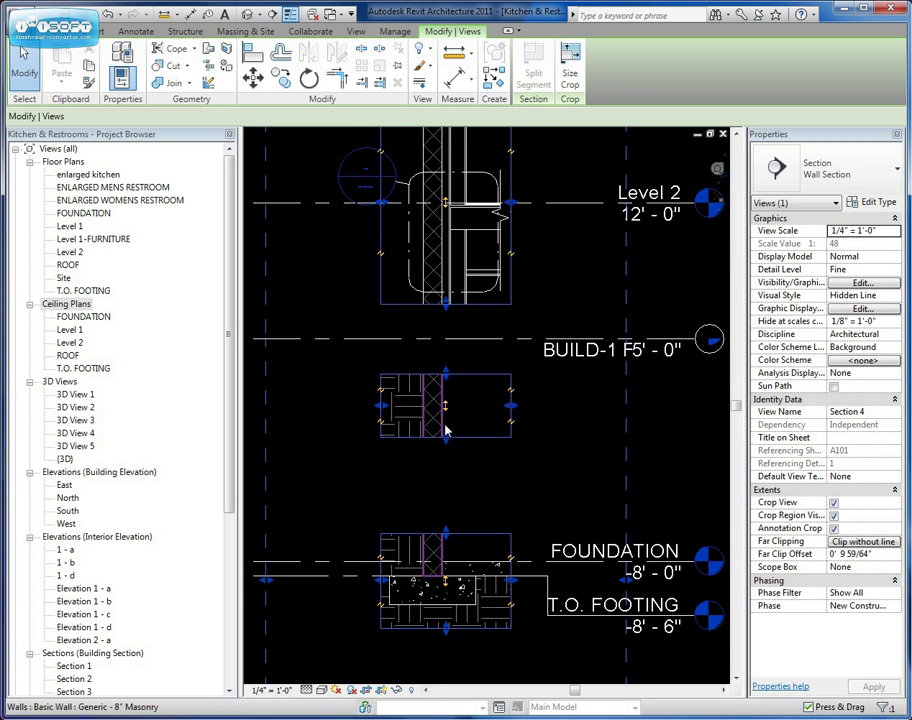
{"action": "left_click_drag", "start_coordinate": [445, 437], "coordinate": [446, 538]}
{"action": "left_click", "coordinate": [576, 480]}
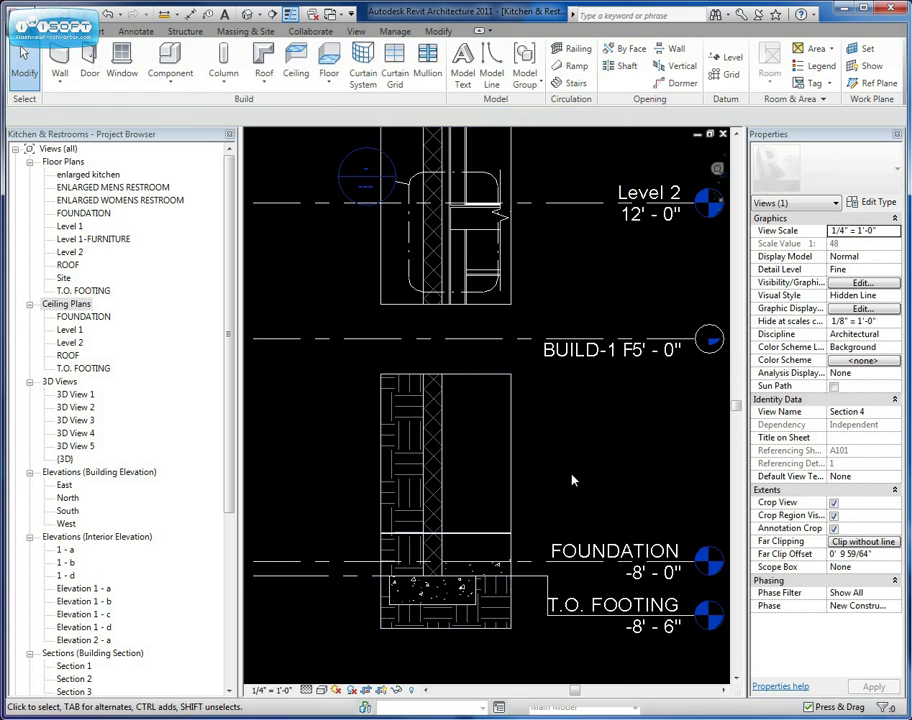
Rejoin the two lower crop regions by extending the top edge of the footing region over the bottom of the region above.
{"action": "left_click", "coordinate": [466, 537]}
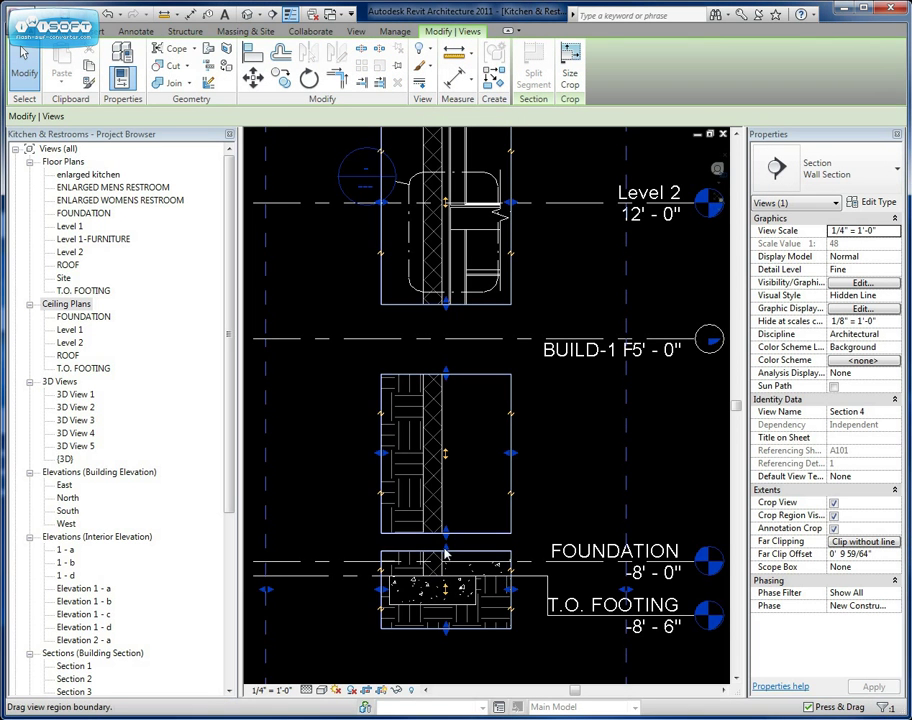
{"action": "left_click_drag", "start_coordinate": [446, 553], "coordinate": [447, 528]}
{"action": "left_click", "coordinate": [567, 490]}
{"action": "middle_click_drag", "start_coordinate": [576, 440], "coordinate": [576, 446]}
Move the rejoined foundation crop region up to just beneath the Level 2 region.
{"action": "left_click", "coordinate": [512, 473]}
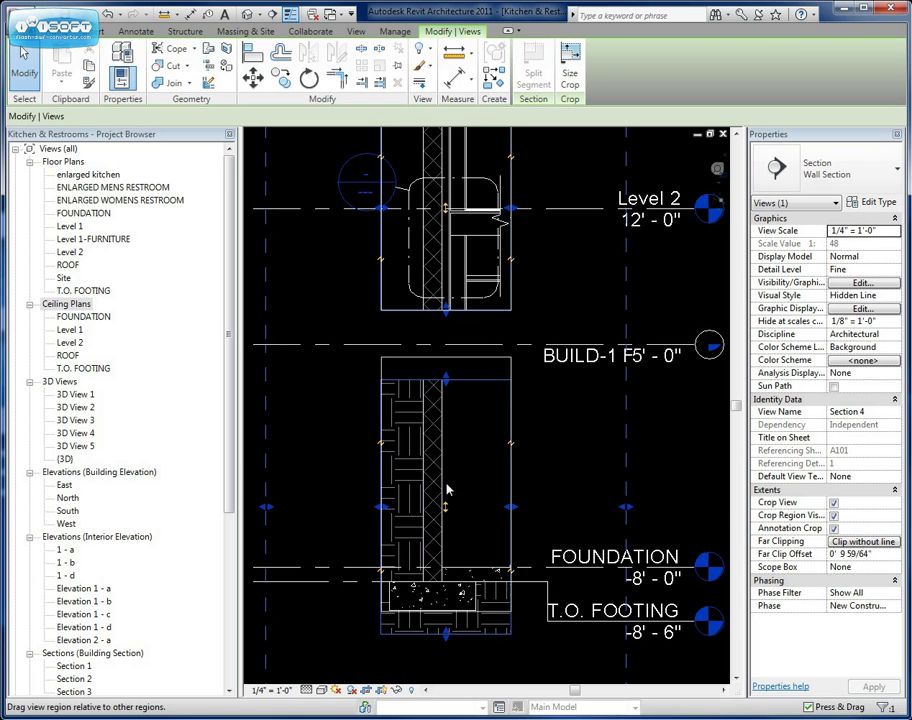
{"action": "scroll", "coordinate": [578, 514], "scroll_direction": "down", "scroll_amount": 1}
{"action": "middle_click_drag", "start_coordinate": [578, 514], "coordinate": [578, 541]}
{"action": "left_click", "coordinate": [588, 489]}
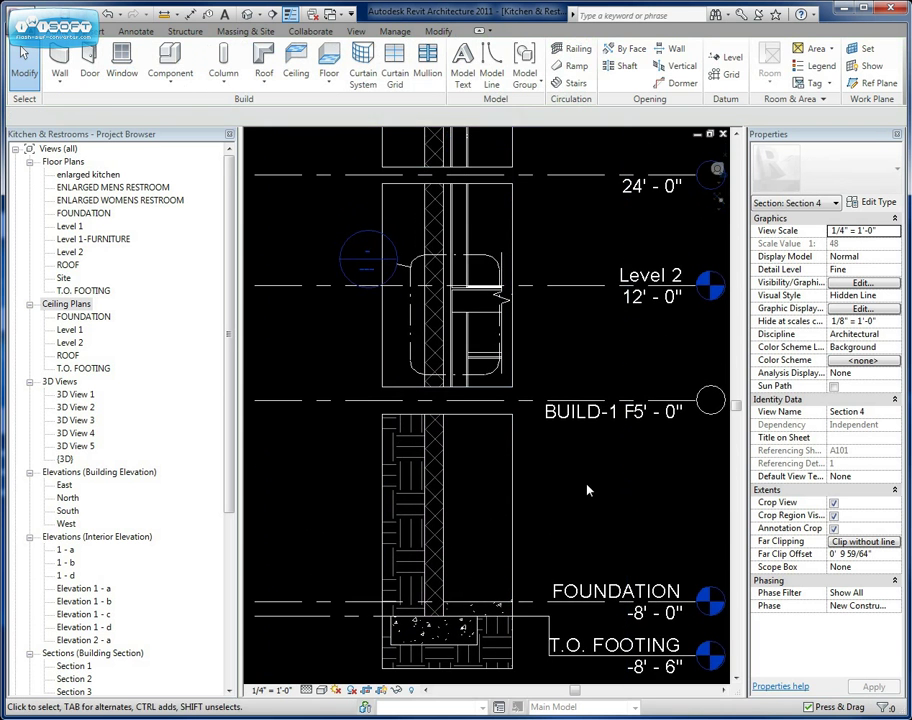
{"action": "scroll", "coordinate": [588, 489], "scroll_direction": "down", "scroll_amount": 1}
{"action": "middle_click_drag", "start_coordinate": [588, 489], "coordinate": [606, 525]}
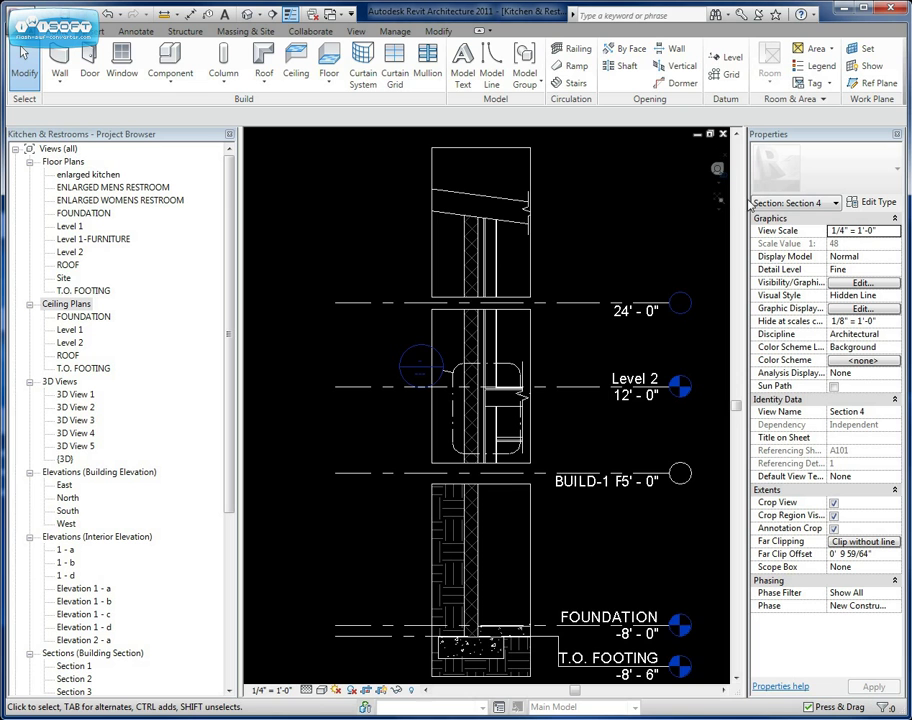
Open the callout view of Section 4 at the Level 2 floor connection from its callout head.
{"action": "scroll", "coordinate": [567, 540], "scroll_direction": "down", "scroll_amount": 1}
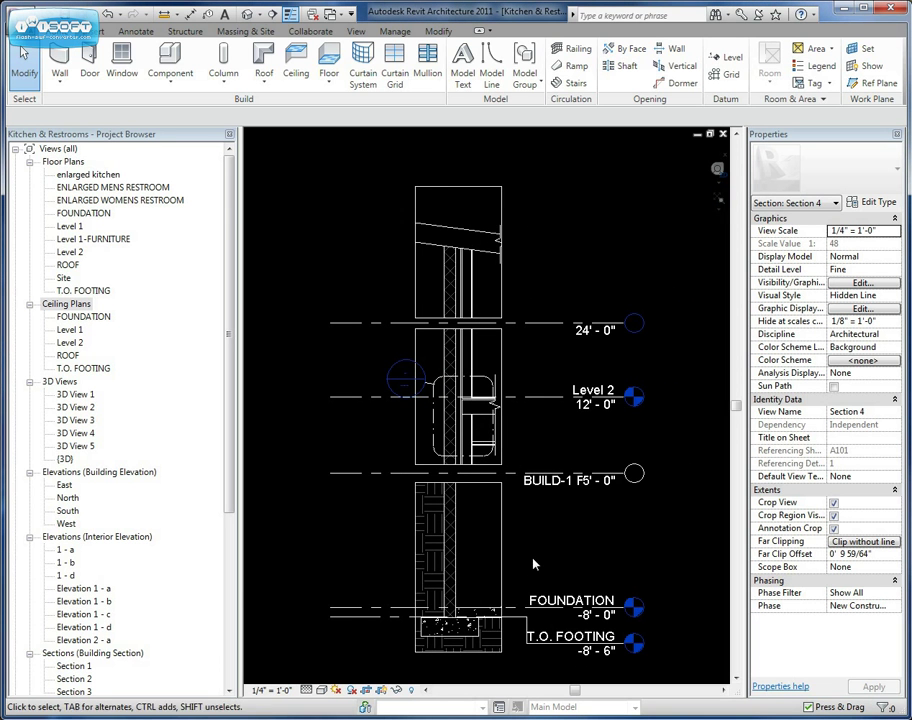
{"action": "scroll", "coordinate": [470, 440], "scroll_direction": "up", "scroll_amount": 4}
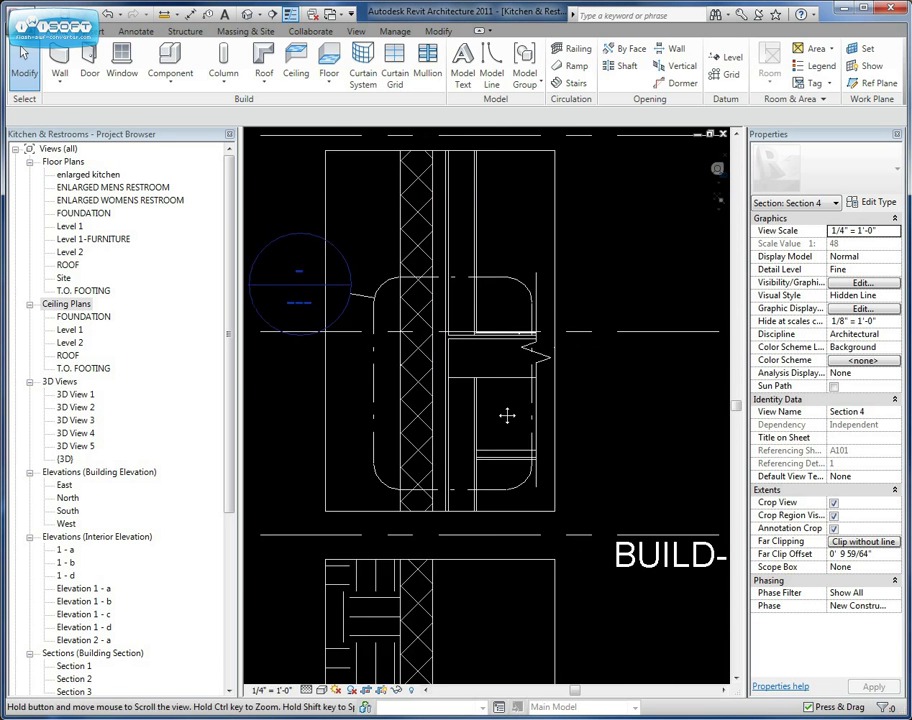
{"action": "middle_click_drag", "start_coordinate": [507, 416], "coordinate": [591, 473]}
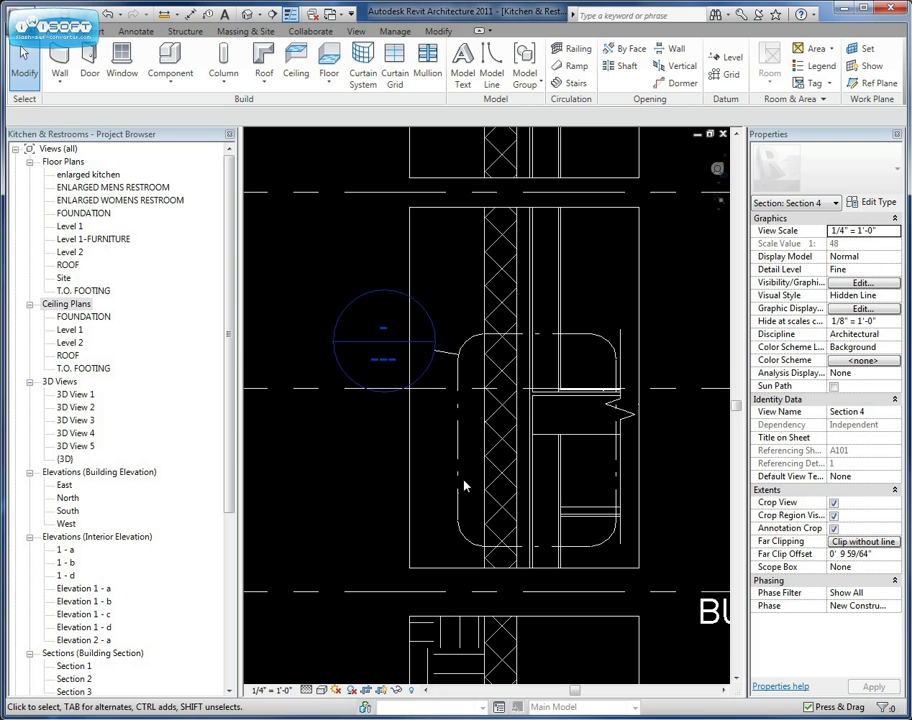
{"action": "double_click", "coordinate": [379, 349]}
{"action": "middle_click_drag", "start_coordinate": [564, 451], "coordinate": [327, 450]}
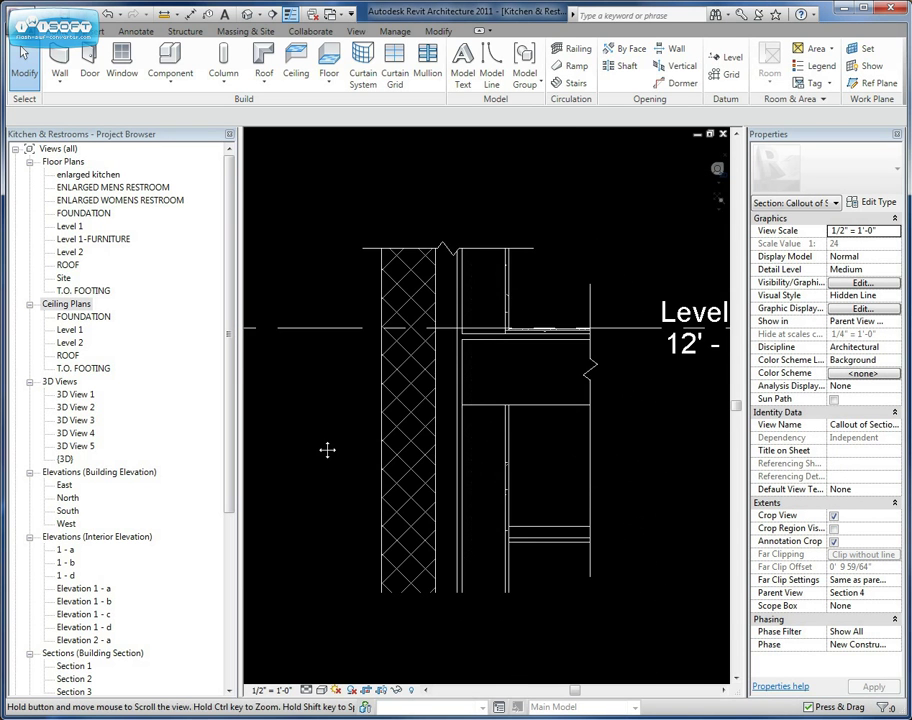
{"action": "scroll", "coordinate": [605, 472], "scroll_direction": "down", "scroll_amount": 1}
{"action": "middle_click_drag", "start_coordinate": [605, 472], "coordinate": [571, 439]}
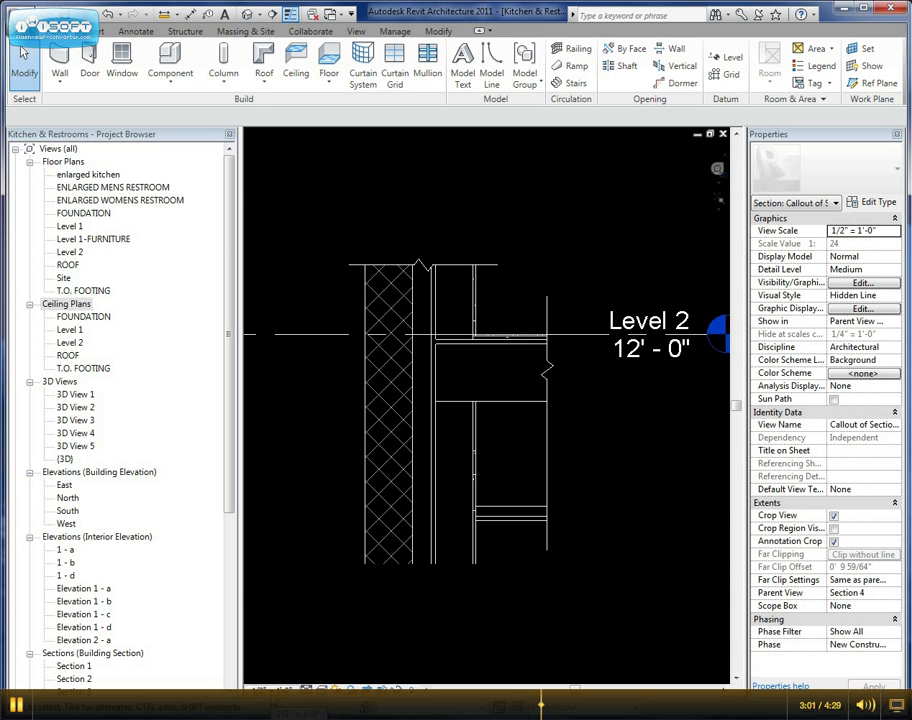
Switch between the Section 4 view and its callout to compare their scales, finishing in the callout view.
{"action": "key", "text": "ctrl+Tab"}
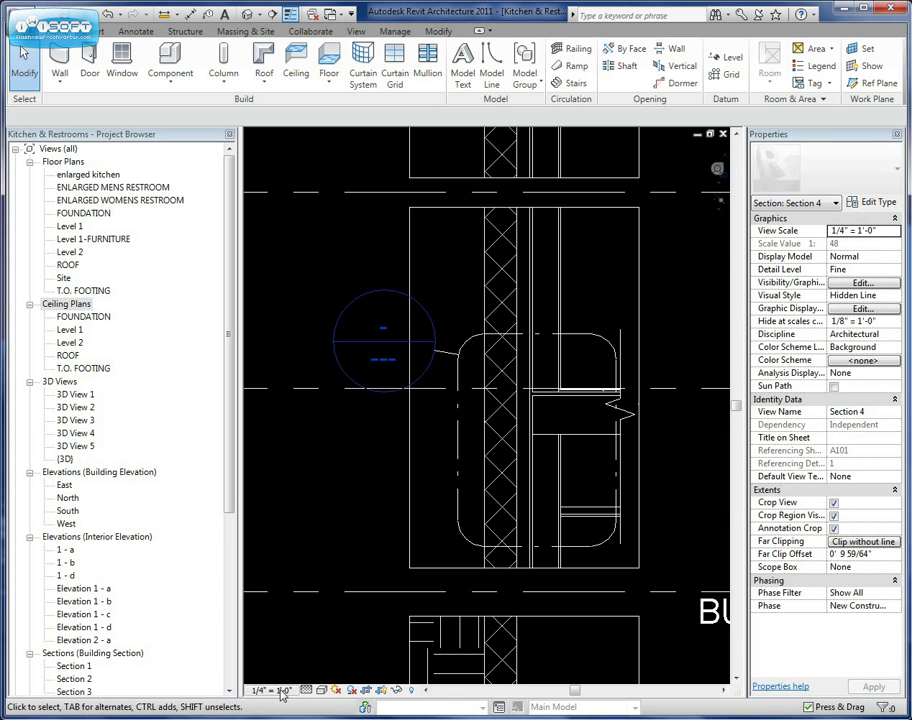
{"action": "key", "text": "ctrl+Tab"}
{"action": "middle_click_drag", "start_coordinate": [681, 197], "coordinate": [577, 211]}
{"action": "key", "text": "ctrl+Tab"}
{"action": "key", "text": "ctrl+Tab"}
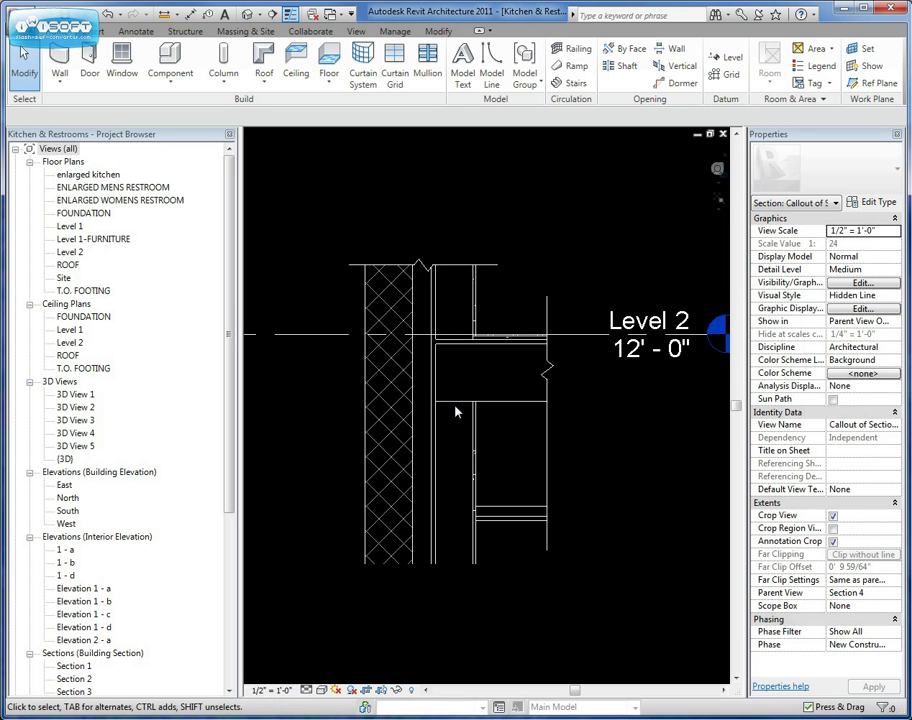
{"action": "scroll", "coordinate": [455, 411], "scroll_direction": "up", "scroll_amount": 1}
{"action": "middle_click_drag", "start_coordinate": [455, 411], "coordinate": [493, 417]}
{"action": "scroll", "coordinate": [495, 418], "scroll_direction": "down", "scroll_amount": 2}
{"action": "scroll", "coordinate": [525, 438], "scroll_direction": "up", "scroll_amount": 1}
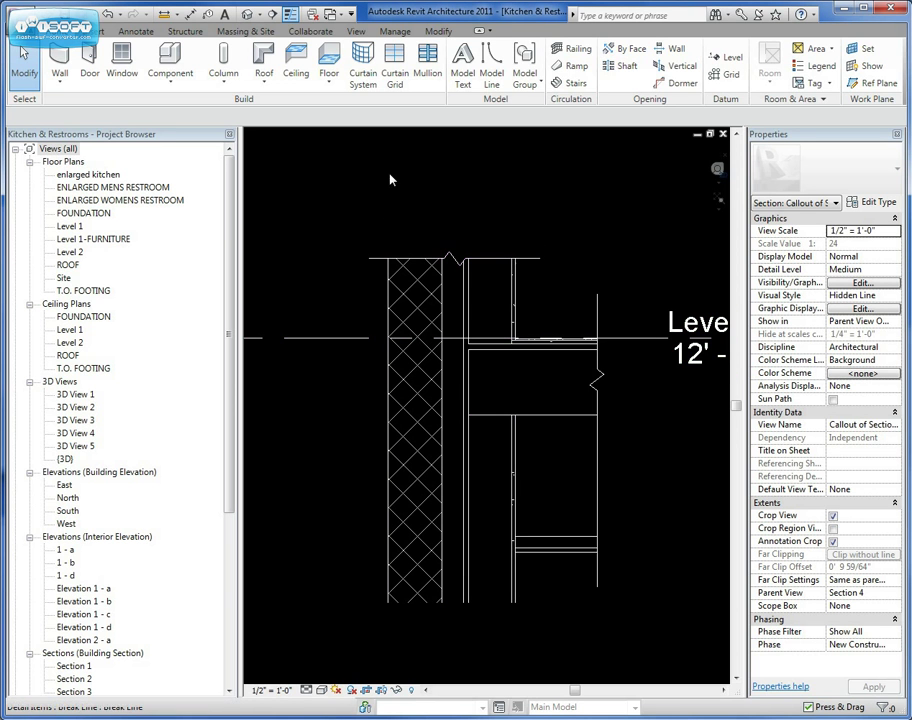
Place a CMU repeating detail component along the outer face of the masonry wall, from its lower end up to the upper break line.
{"action": "left_click", "coordinate": [146, 33]}
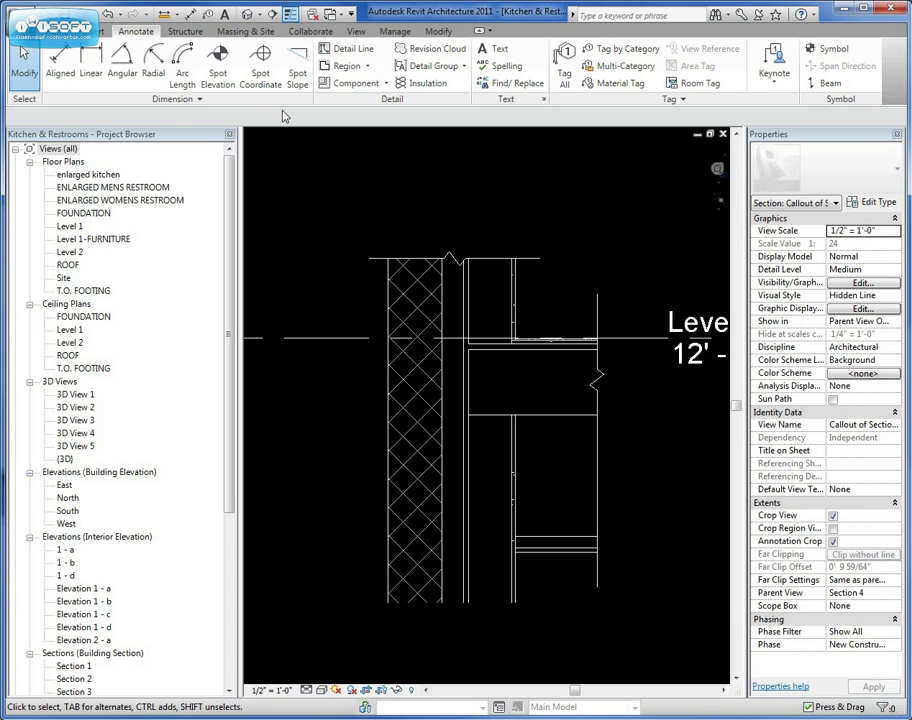
{"action": "left_click", "coordinate": [387, 84]}
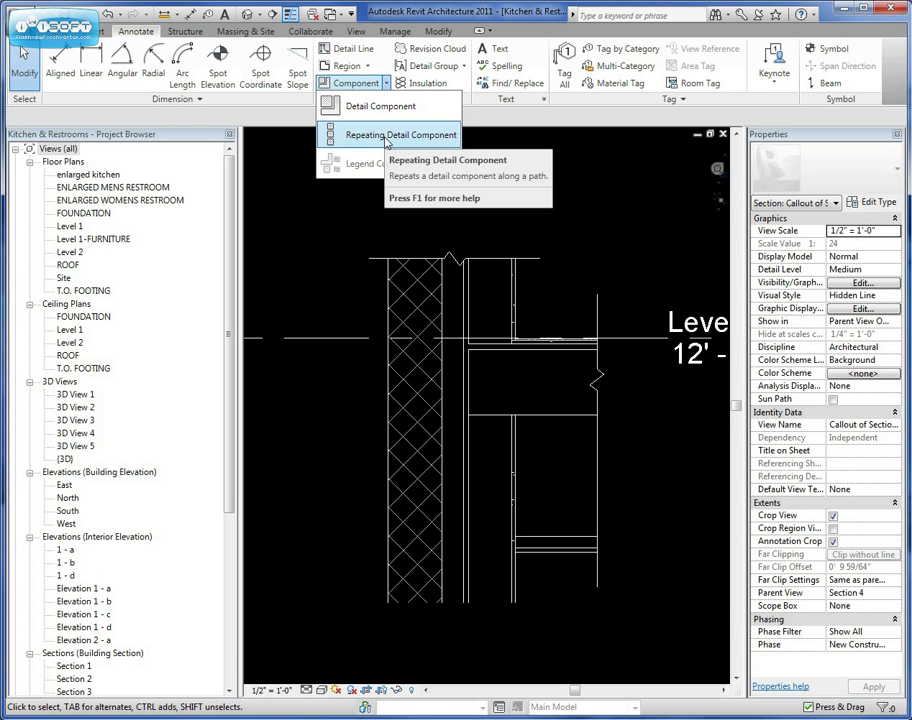
{"action": "left_click", "coordinate": [386, 140]}
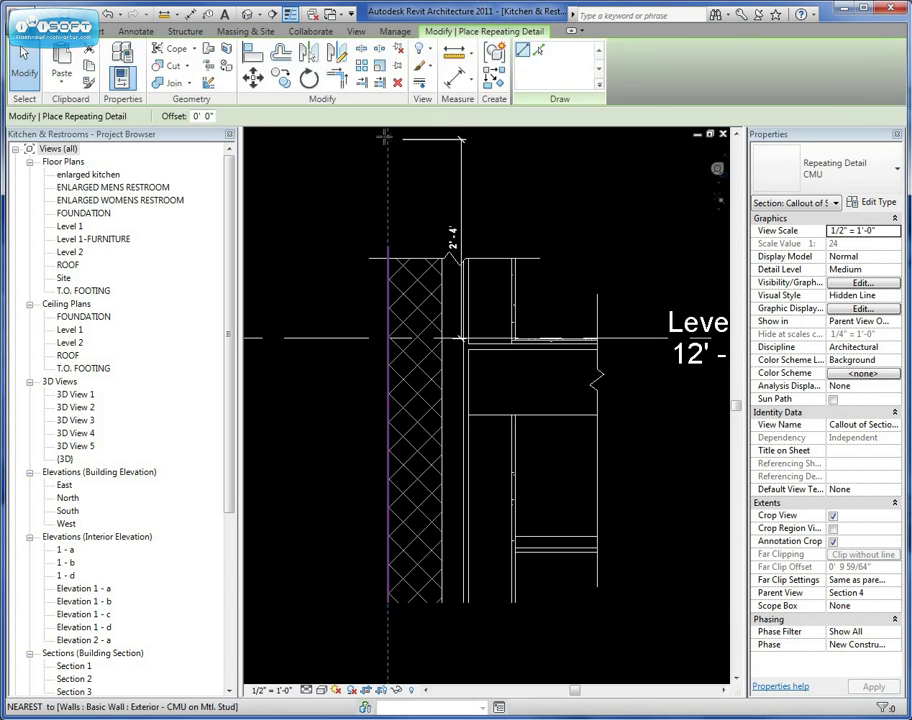
{"action": "left_click", "coordinate": [837, 182]}
{"action": "left_click", "coordinate": [827, 233]}
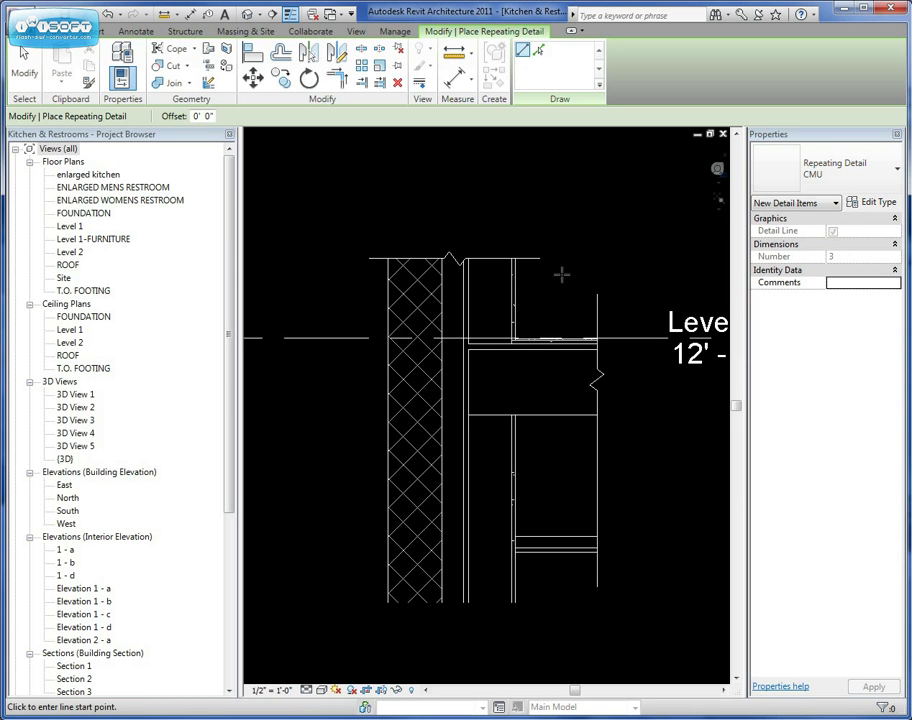
{"action": "left_click", "coordinate": [440, 602]}
{"action": "left_click", "coordinate": [440, 340]}
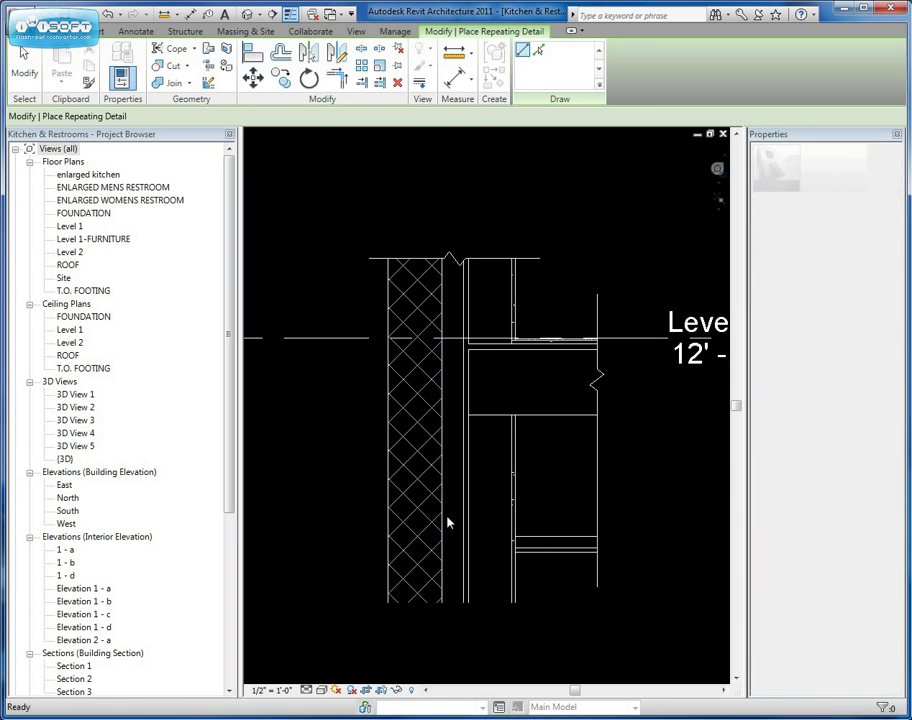
{"action": "left_click", "coordinate": [388, 601]}
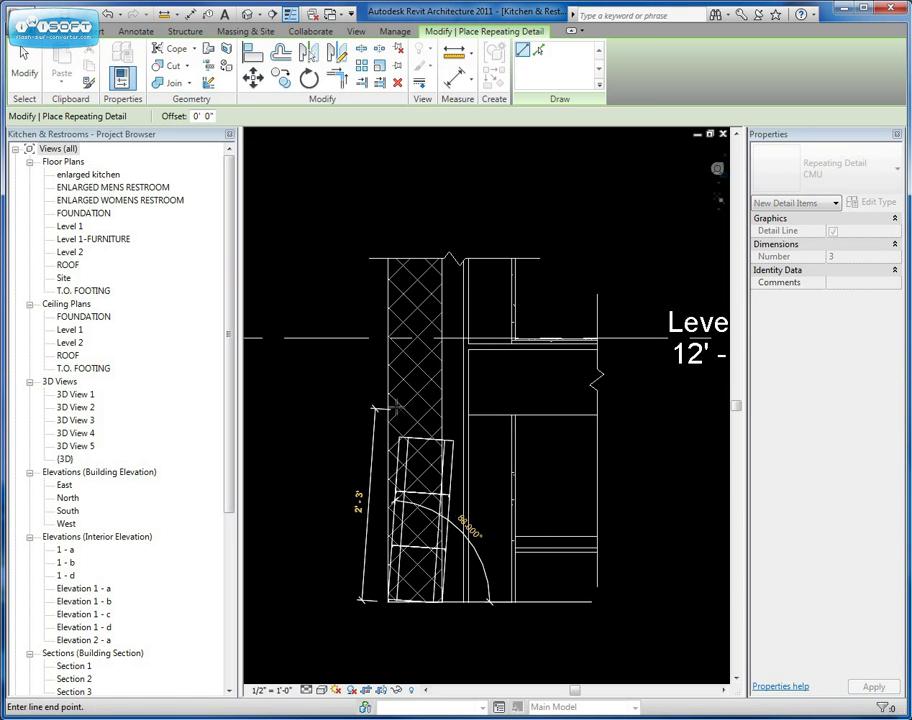
{"action": "left_click", "coordinate": [388, 260]}
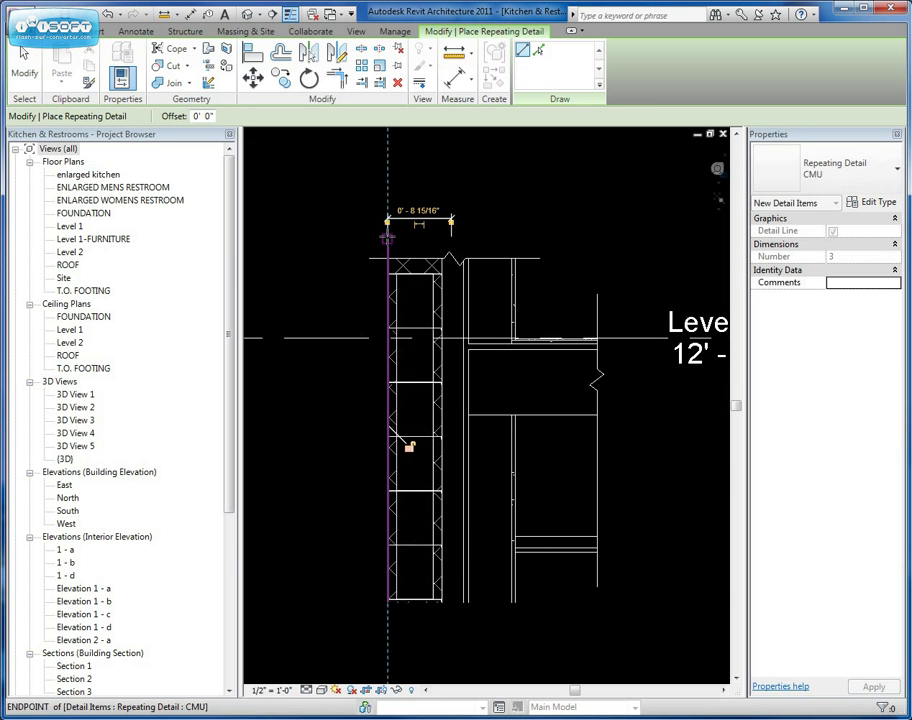
Stretch the CMU repeating detail's upper end higher above the upper break line, to about 4' 6 1/4" overall length.
{"action": "key", "text": "Escape"}
{"action": "key", "text": "Escape"}
{"action": "scroll", "coordinate": [400, 282], "scroll_direction": "up", "scroll_amount": 3}
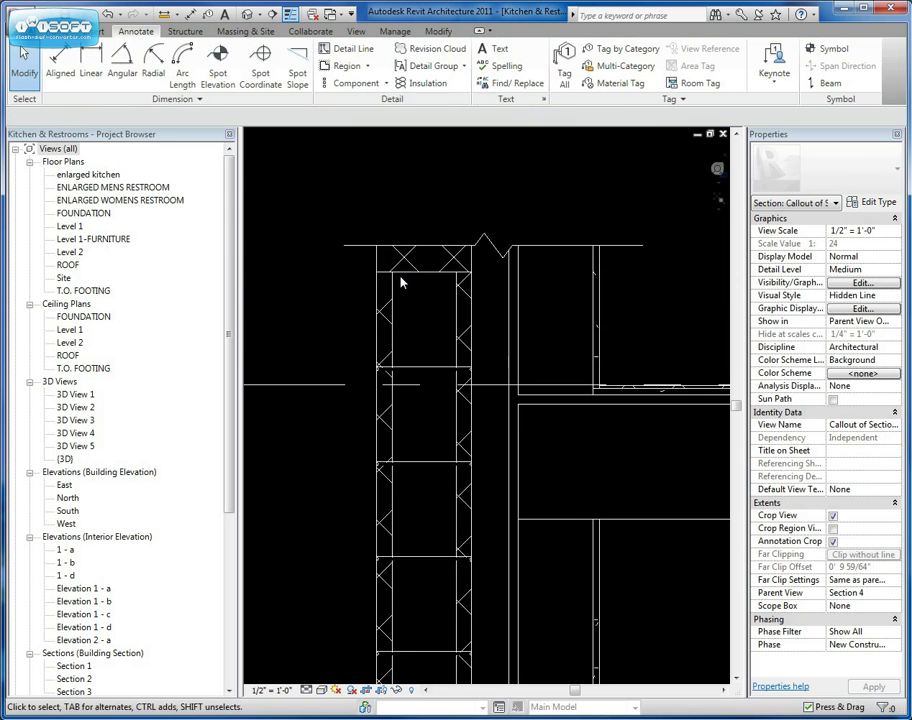
{"action": "left_click", "coordinate": [397, 279]}
{"action": "middle_click_drag", "start_coordinate": [381, 213], "coordinate": [397, 215]}
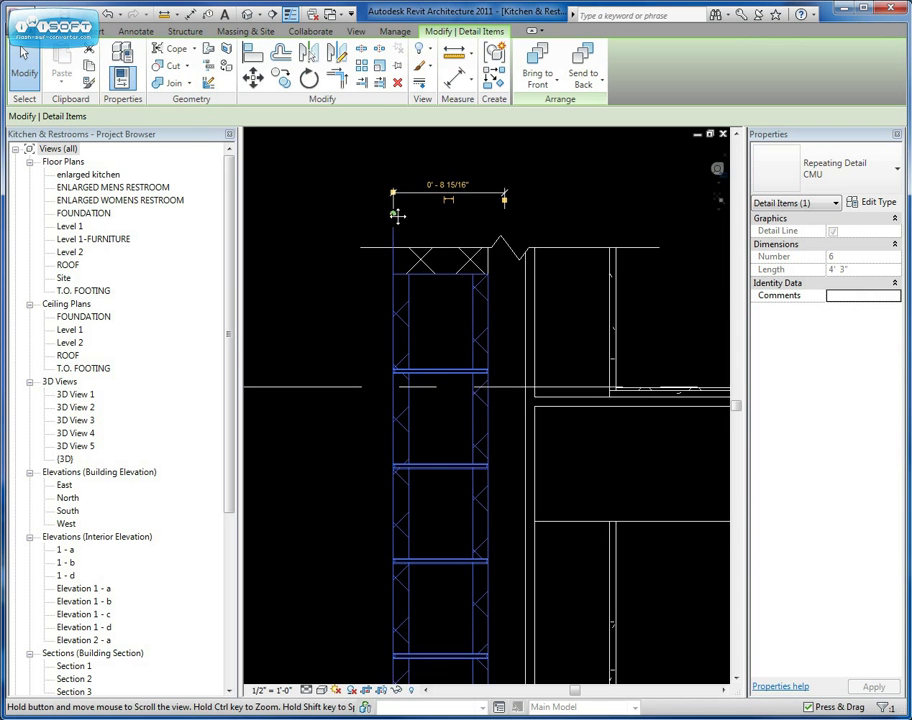
{"action": "scroll", "coordinate": [397, 215], "scroll_direction": "down", "scroll_amount": 4}
{"action": "mouse_move", "coordinate": [430, 381]}
{"action": "middle_mouse_down"}
{"action": "mouse_move", "coordinate": [423, 316]}
{"action": "mouse_move", "coordinate": [423, 458]}
{"action": "middle_mouse_up"}
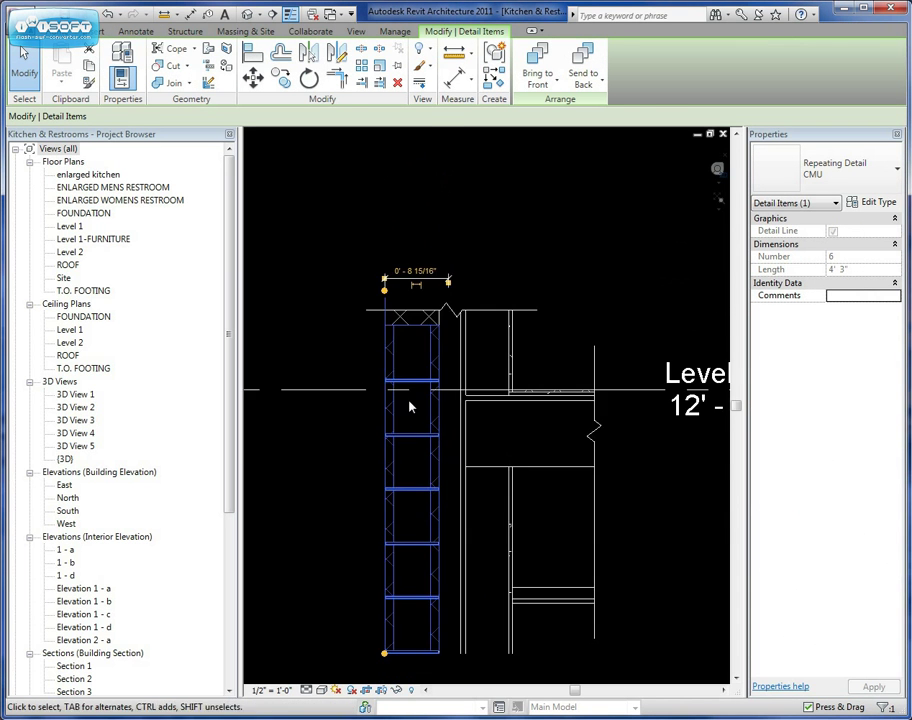
{"action": "scroll", "coordinate": [393, 318], "scroll_direction": "up", "scroll_amount": 5}
{"action": "mouse_move", "coordinate": [393, 318]}
{"action": "middle_mouse_down"}
{"action": "mouse_move", "coordinate": [380, 343]}
{"action": "mouse_move", "coordinate": [385, 361]}
{"action": "middle_mouse_up"}
{"action": "left_click_drag", "start_coordinate": [368, 306], "coordinate": [368, 259]}
{"action": "left_click", "coordinate": [580, 268]}
Stretch the CMU repeating detail's lower end down past the bottom edge of the callout's crop.
{"action": "scroll", "coordinate": [474, 429], "scroll_direction": "down", "scroll_amount": 3}
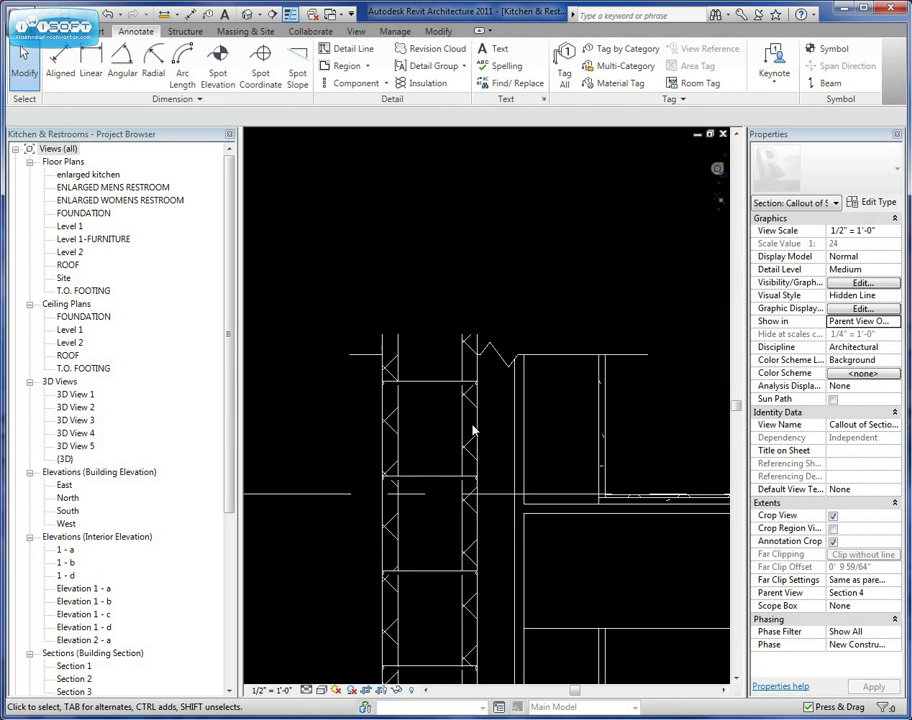
{"action": "middle_click_drag", "start_coordinate": [480, 438], "coordinate": [480, 298]}
{"action": "scroll", "coordinate": [463, 571], "scroll_direction": "up", "scroll_amount": 3}
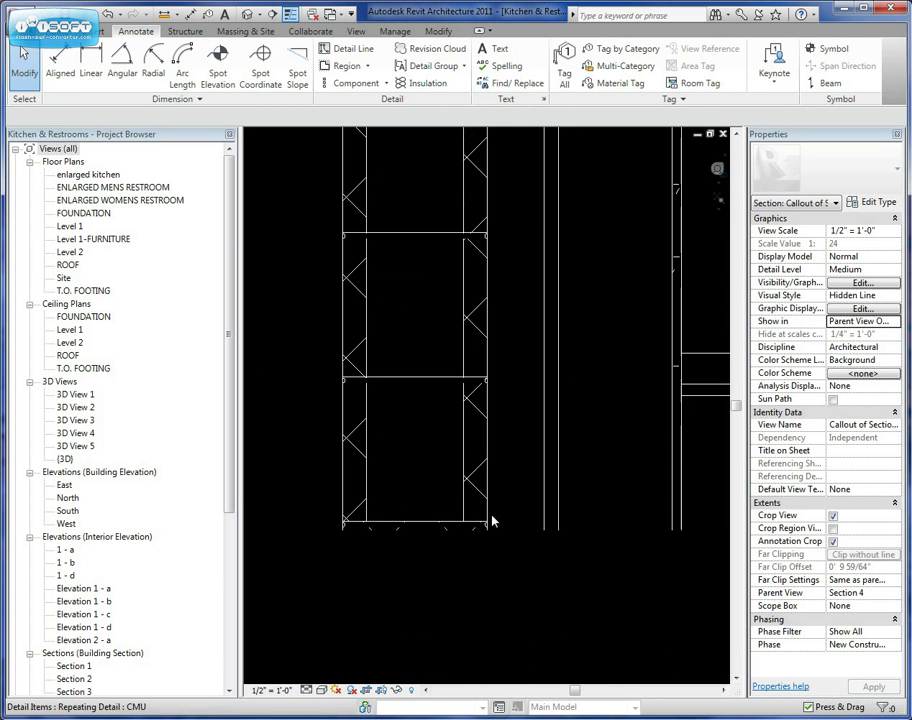
{"action": "left_click", "coordinate": [489, 493]}
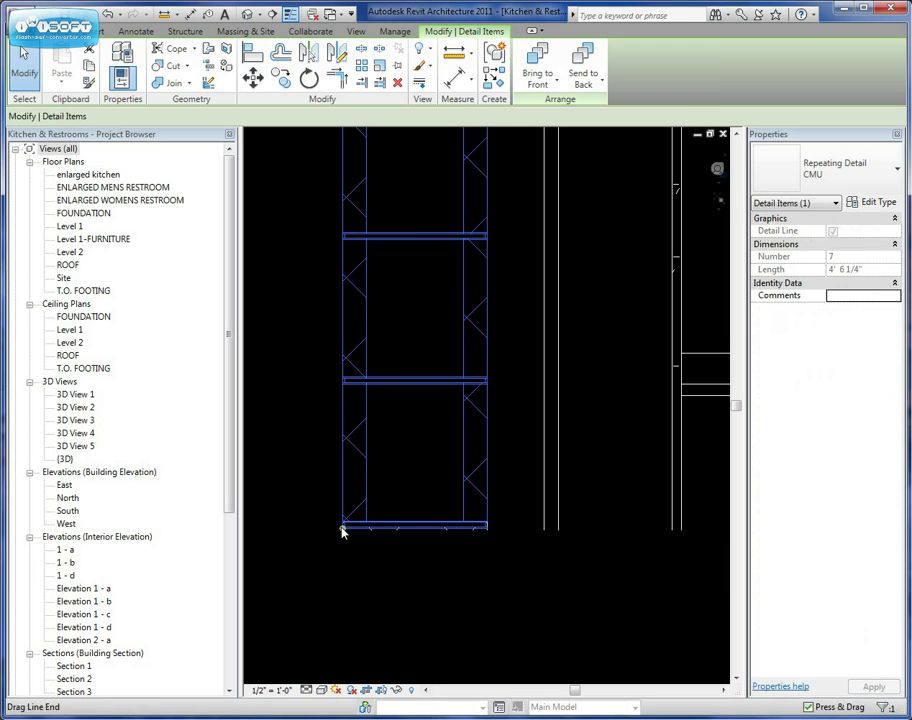
{"action": "mouse_move", "coordinate": [341, 532]}
{"action": "left_mouse_down"}
{"action": "mouse_move", "coordinate": [340, 596]}
{"action": "mouse_move", "coordinate": [409, 611]}
{"action": "left_mouse_up"}
{"action": "left_click", "coordinate": [509, 643]}
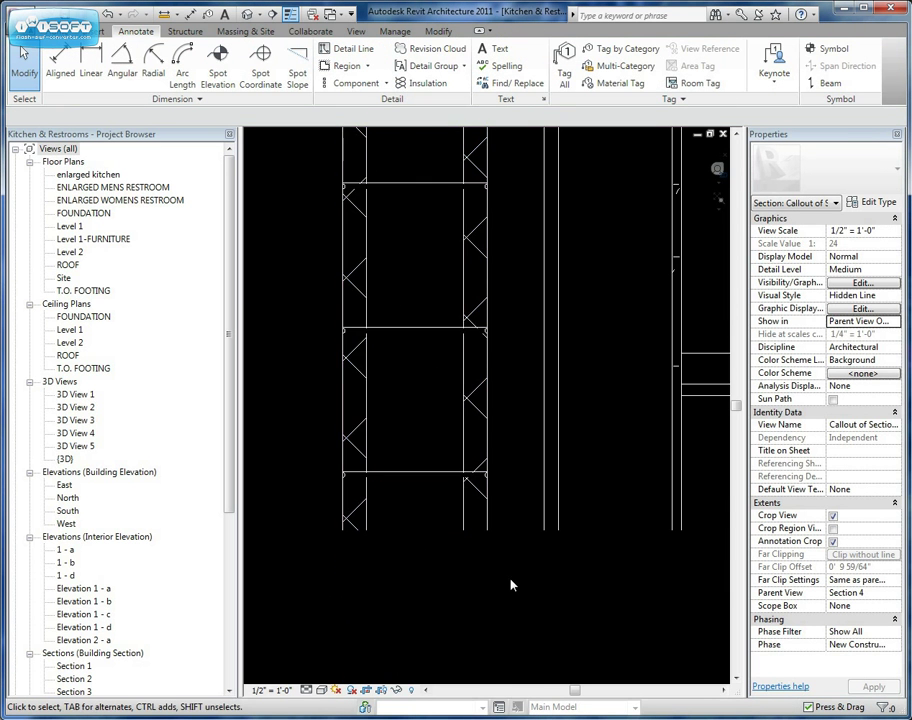
Extend the CMU repeating detail's upper end a little farther above the break line, to about 5' 0 1/4" overall length.
{"action": "scroll", "coordinate": [511, 585], "scroll_direction": "down", "scroll_amount": 3}
{"action": "middle_click_drag", "start_coordinate": [490, 224], "coordinate": [481, 383]}
{"action": "scroll", "coordinate": [484, 378], "scroll_direction": "up", "scroll_amount": 3}
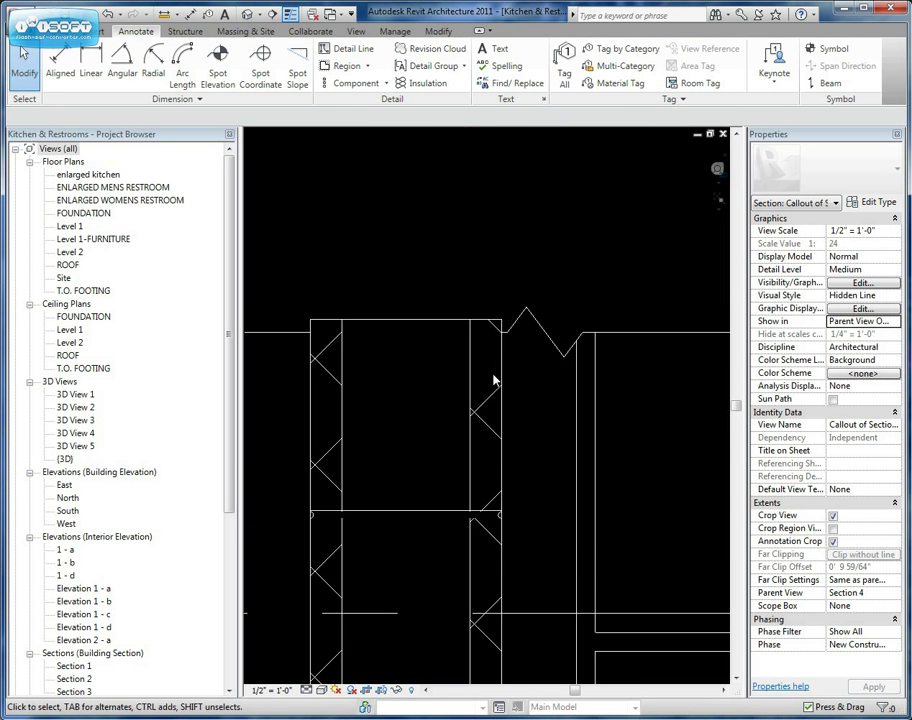
{"action": "left_click", "coordinate": [367, 371]}
{"action": "left_click_drag", "start_coordinate": [310, 184], "coordinate": [311, 155]}
{"action": "left_click", "coordinate": [488, 212]}
Send the CMU repeating detail to the back so the upper break line masks its top end.
{"action": "scroll", "coordinate": [486, 323], "scroll_direction": "down", "scroll_amount": 2}
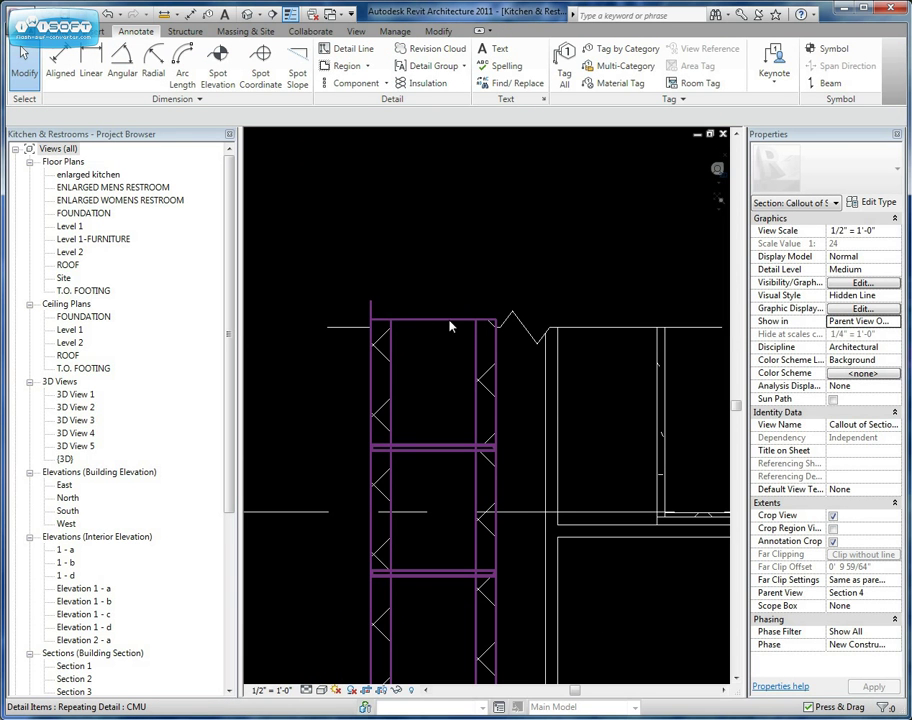
{"action": "left_click", "coordinate": [489, 350]}
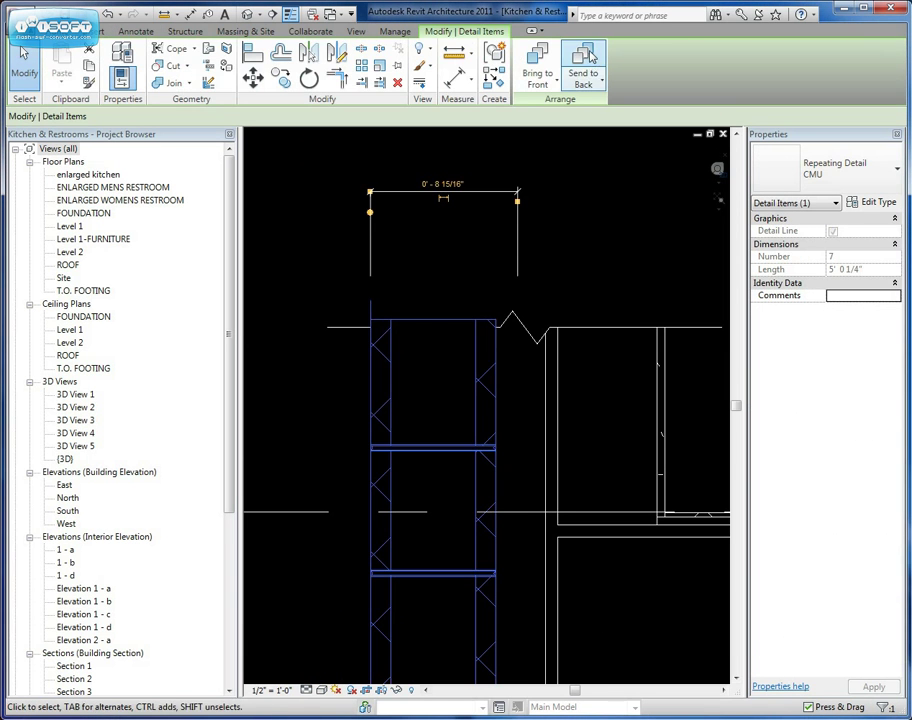
{"action": "left_click", "coordinate": [567, 247]}
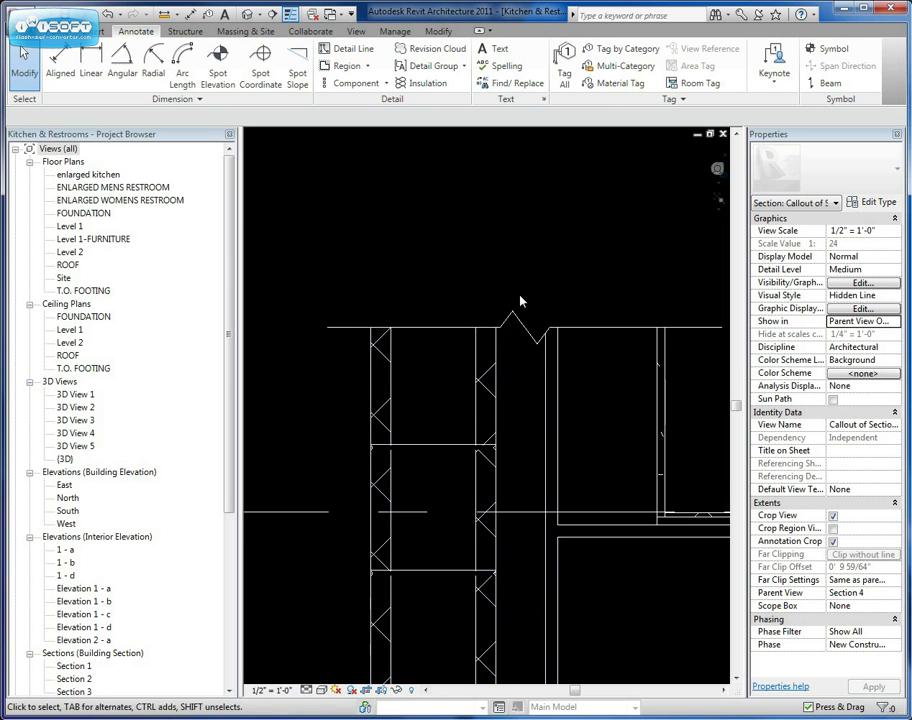
Examine the CMU coursing along the wall in the callout view, from the upper break line to the lower end.
{"action": "scroll", "coordinate": [530, 350], "scroll_direction": "up", "scroll_amount": 2}
{"action": "middle_click_drag", "start_coordinate": [544, 395], "coordinate": [503, 287]}
{"action": "mouse_move", "coordinate": [340, 454]}
{"action": "middle_mouse_down"}
{"action": "mouse_move", "coordinate": [347, 422]}
{"action": "mouse_move", "coordinate": [351, 444]}
{"action": "middle_mouse_up"}
{"action": "scroll", "coordinate": [334, 430], "scroll_direction": "down", "scroll_amount": 1}
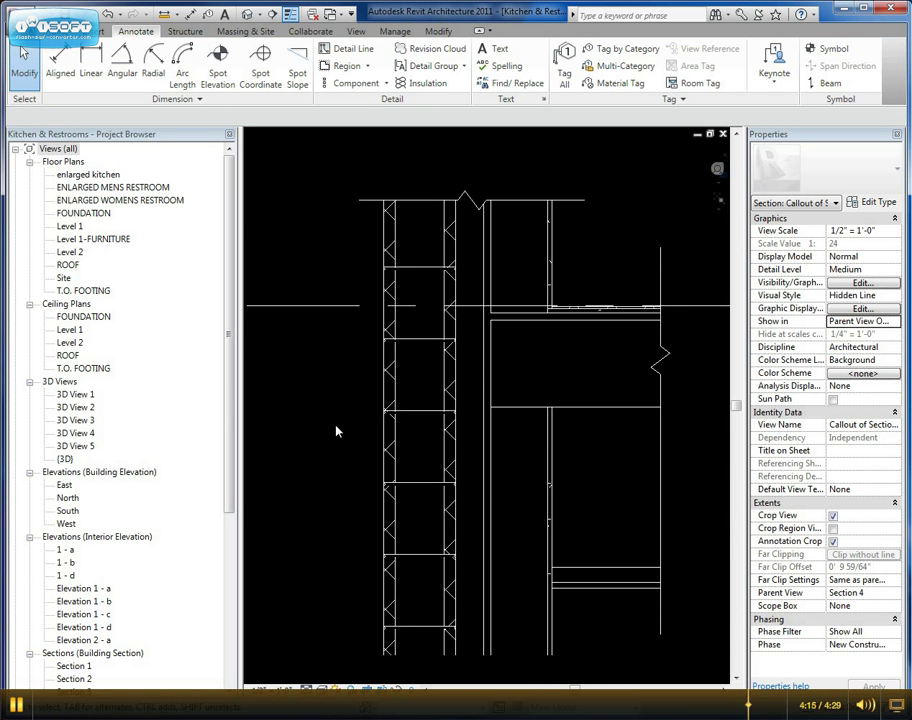
{"action": "scroll", "coordinate": [336, 427], "scroll_direction": "up", "scroll_amount": 1}
{"action": "scroll", "coordinate": [336, 427], "scroll_direction": "down", "scroll_amount": 4}
{"action": "scroll", "coordinate": [336, 427], "scroll_direction": "up", "scroll_amount": 1}
{"action": "middle_click_drag", "start_coordinate": [336, 427], "coordinate": [346, 427]}
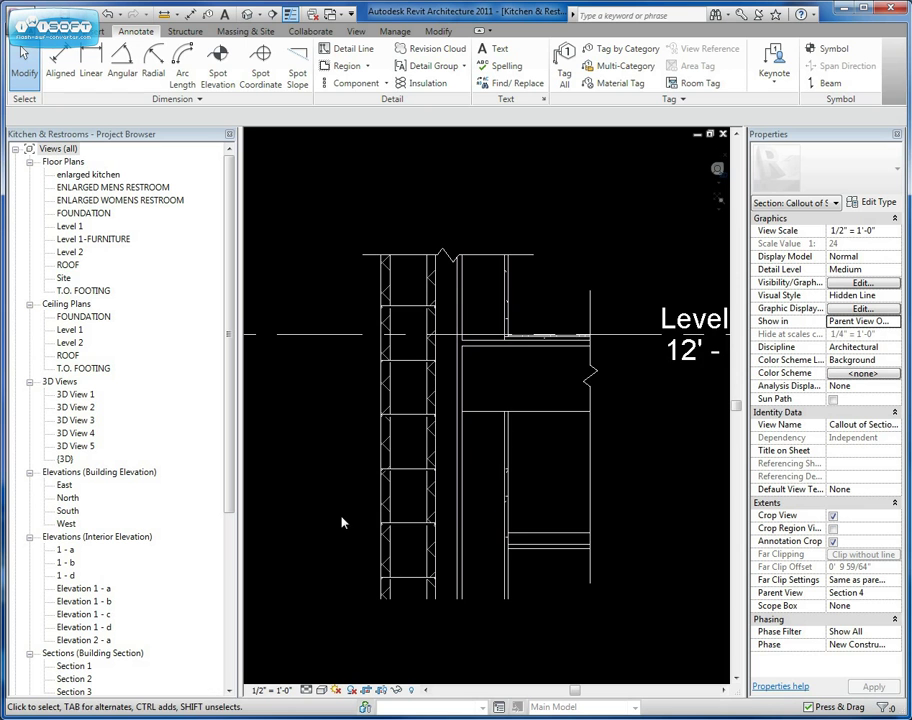
{"action": "scroll", "coordinate": [341, 522], "scroll_direction": "down", "scroll_amount": 1}
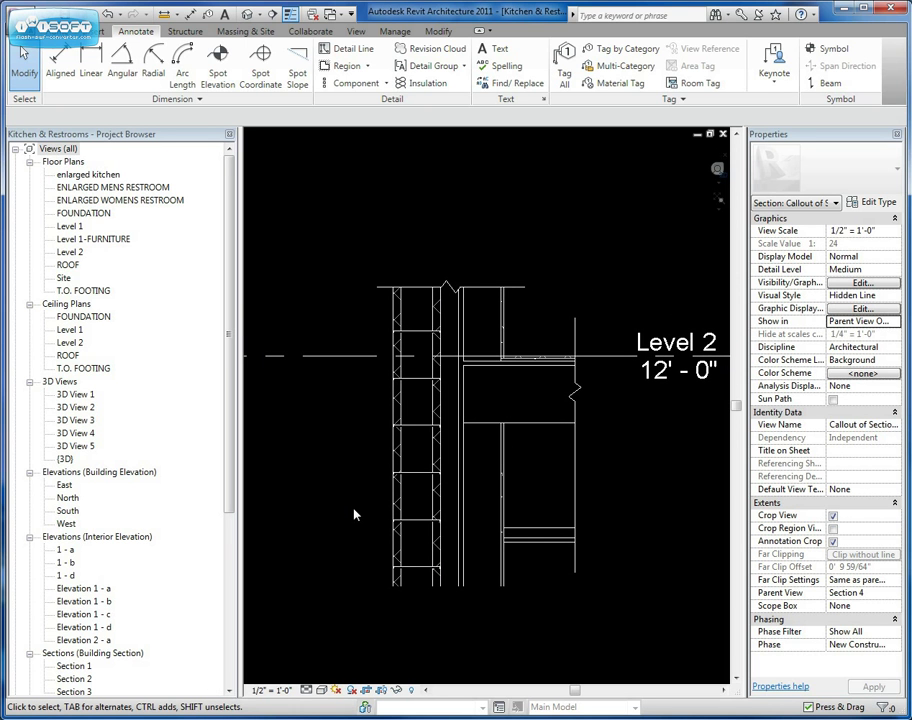